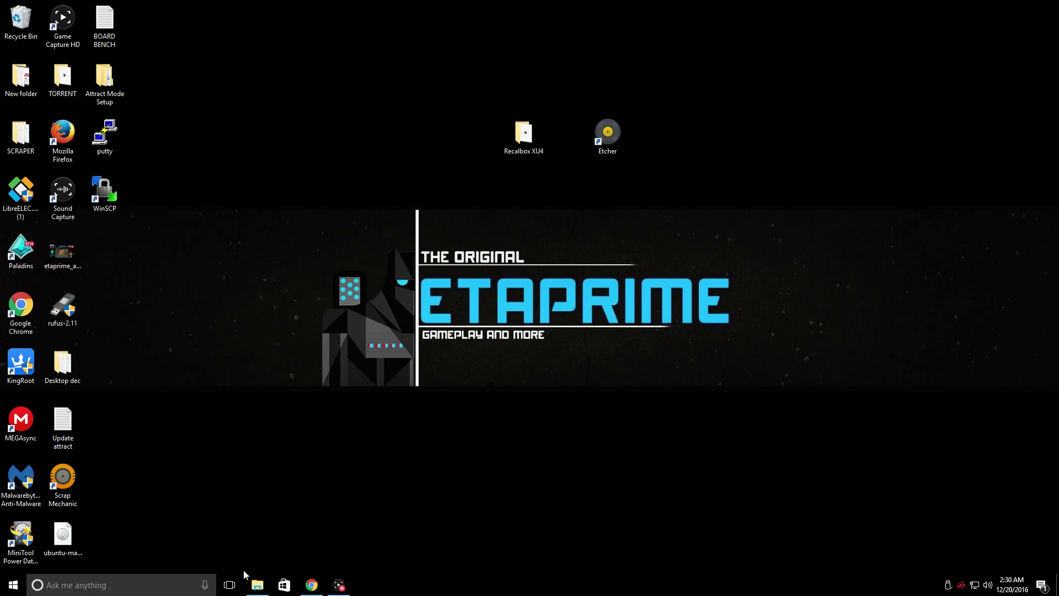
Step: Open File Explorer and look through the 16GBSD (E:) and 4GBUSB (D:) drives
click(257, 584)
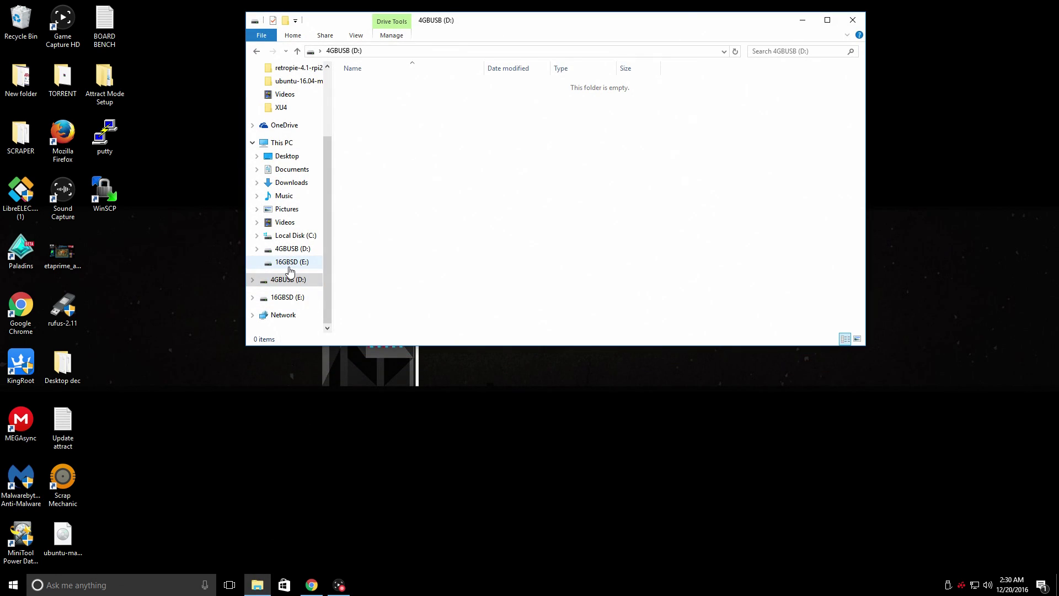
click(291, 263)
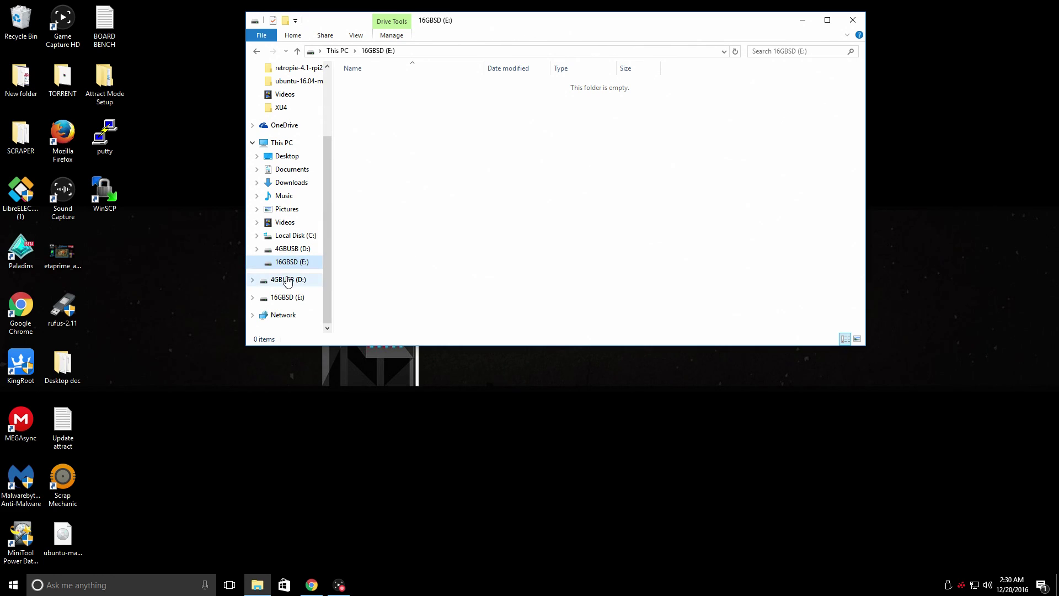
click(287, 279)
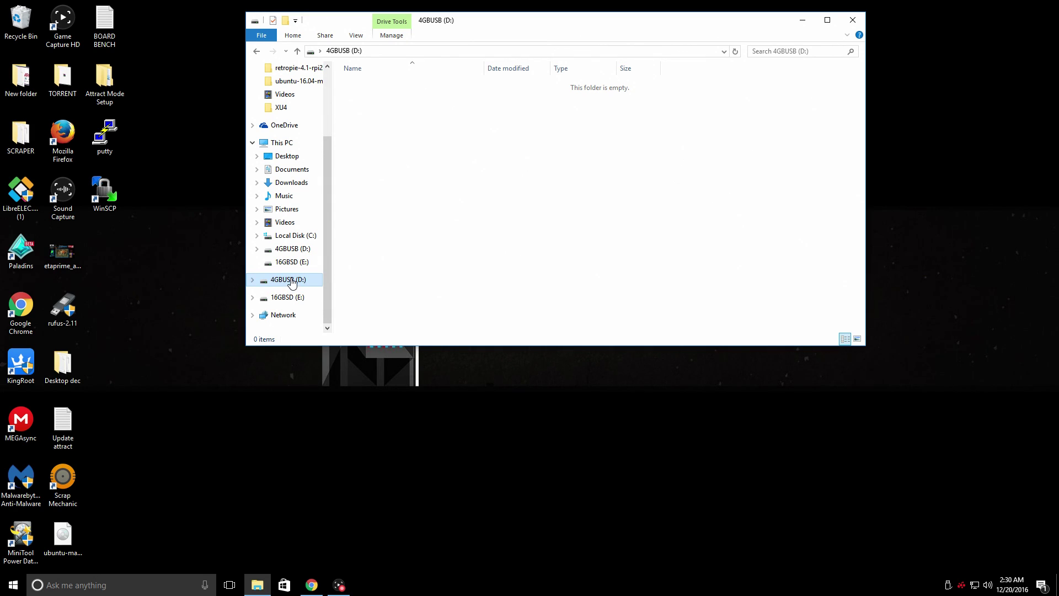
click(283, 262)
Step: Check the properties of the 16GBSD (E:) drive
right_click(282, 262)
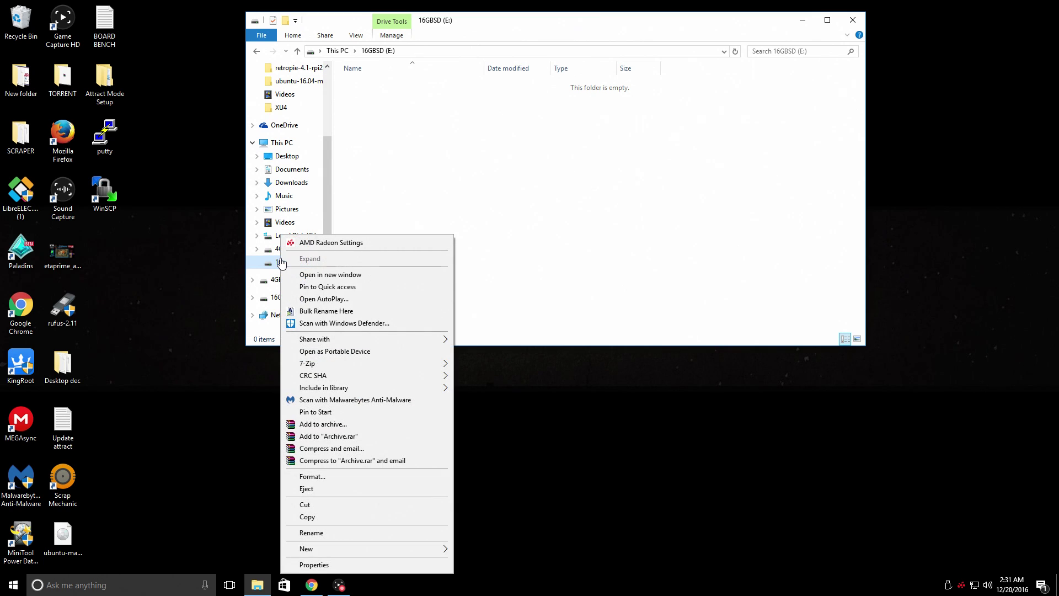
click(319, 565)
drag(411, 314, 466, 132)
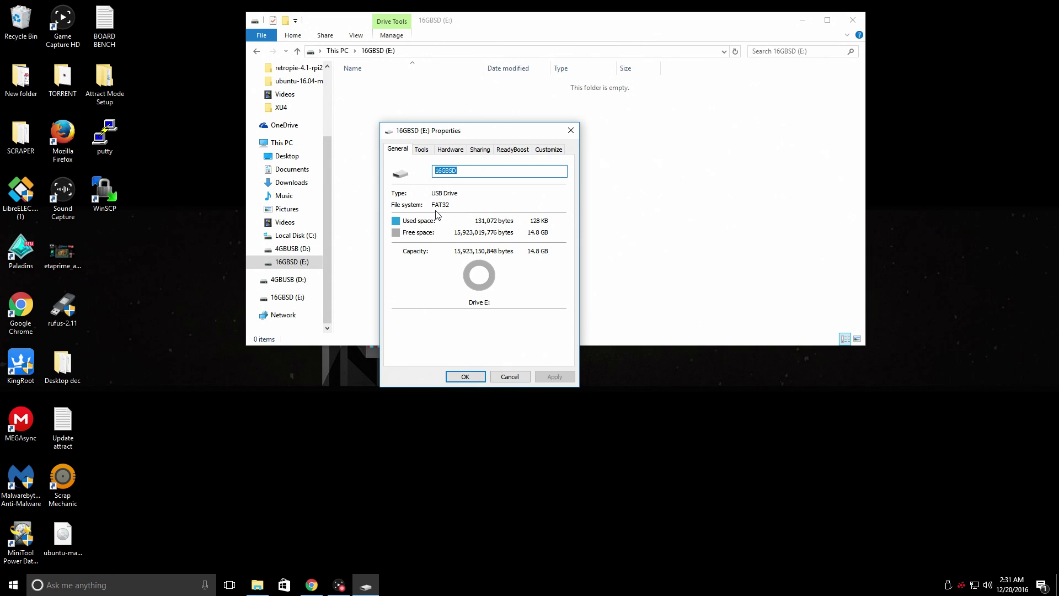
click(571, 130)
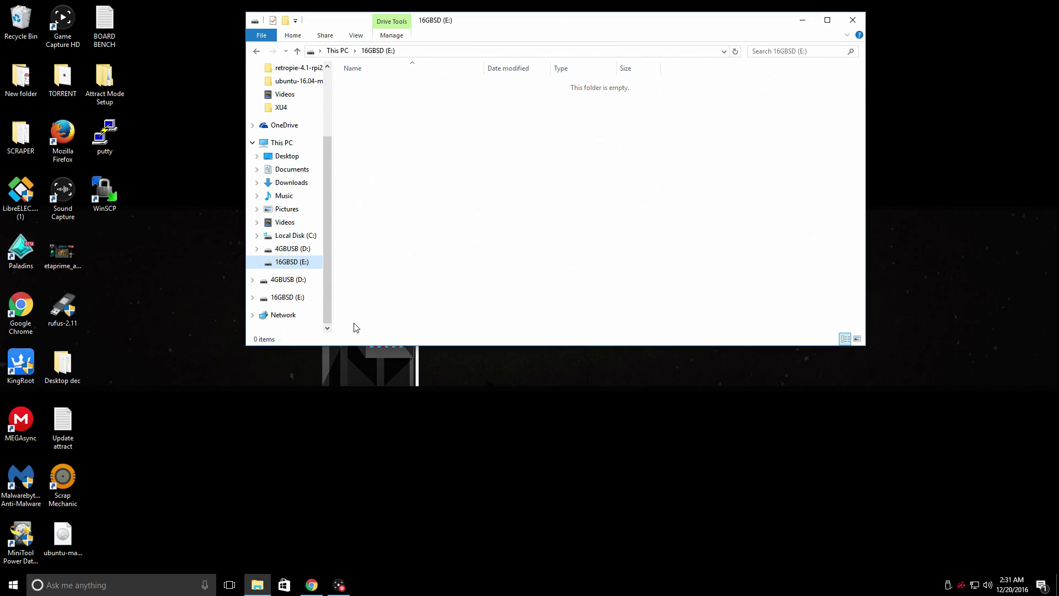
Step: Check the 4GBUSB (D:) drive's properties, then close Explorer and return to the Recalbox page in Chrome
right_click(288, 296)
click(320, 565)
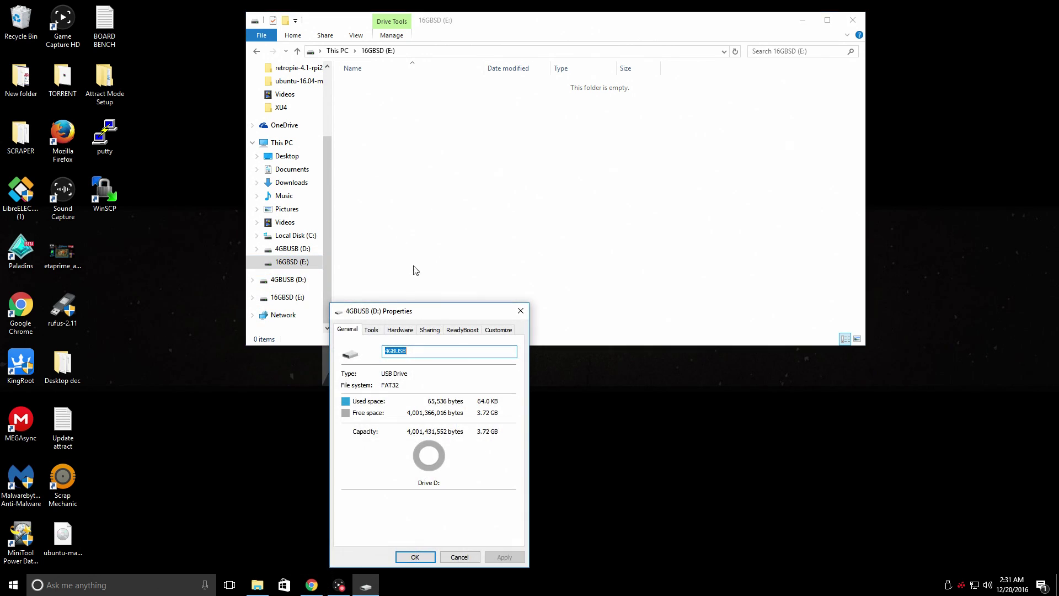
drag(449, 312, 490, 192)
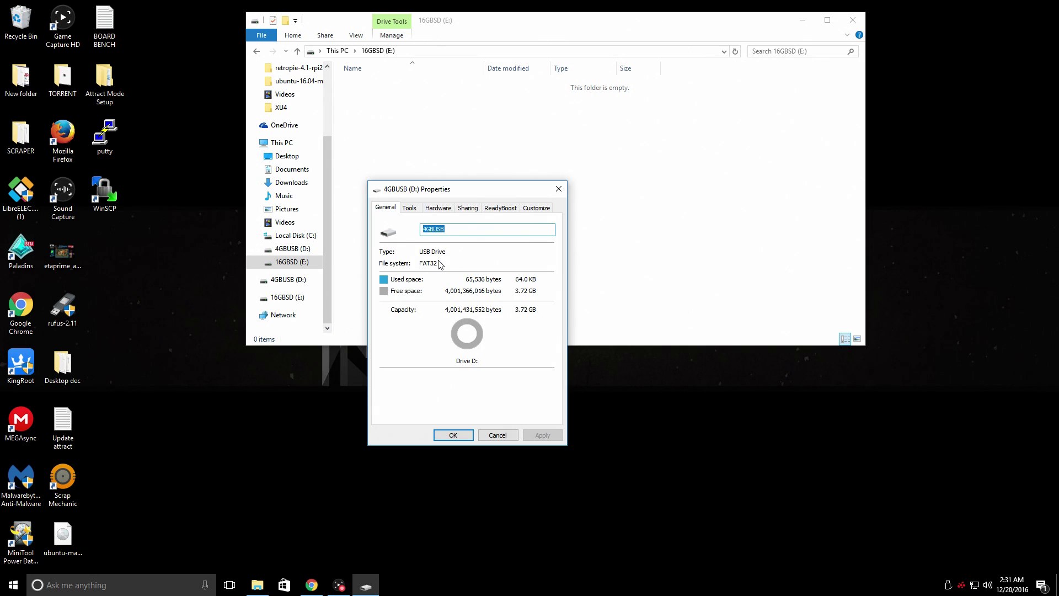
click(559, 189)
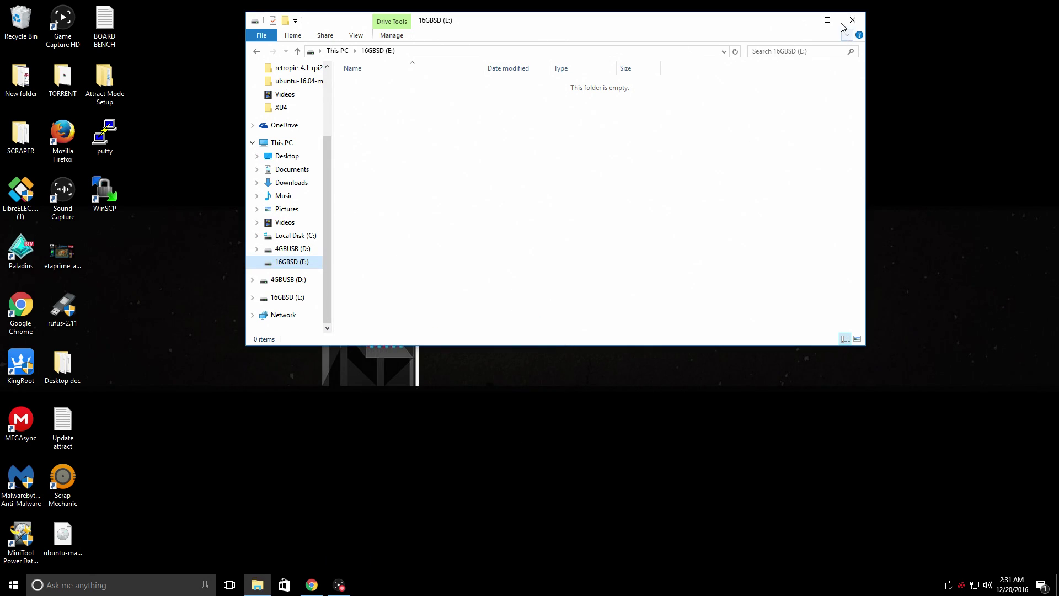
click(846, 22)
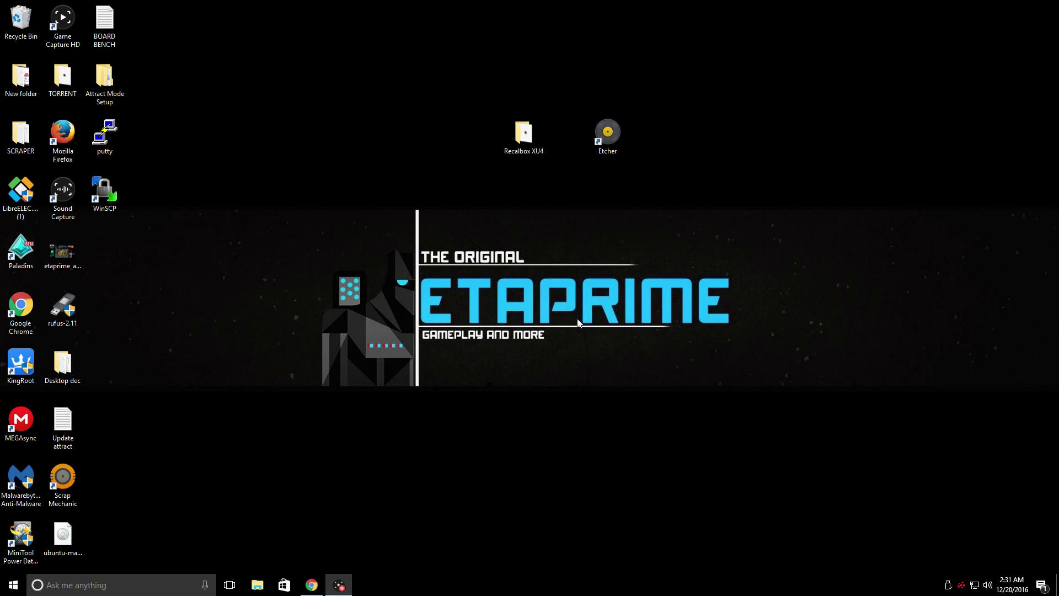
click(311, 584)
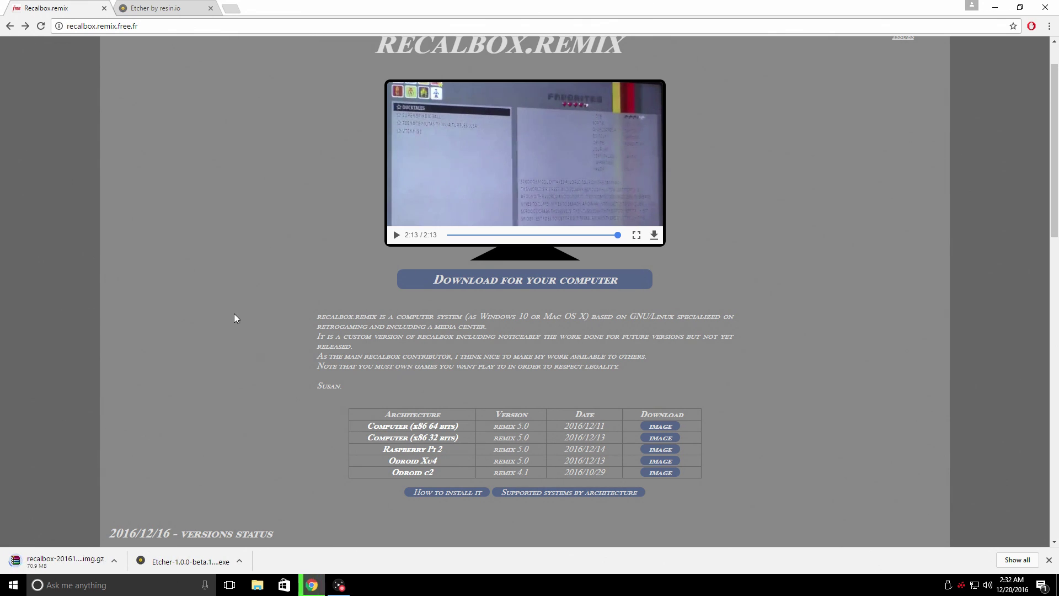
Step: View the other Etcher builds on the Etcher download page, then minimize Chrome
click(152, 8)
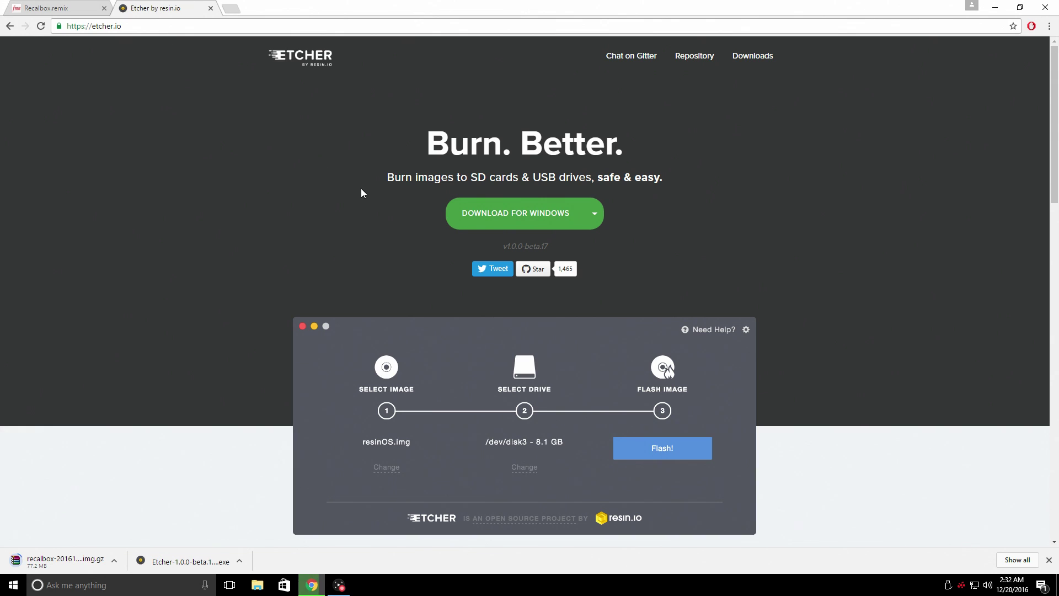
click(594, 216)
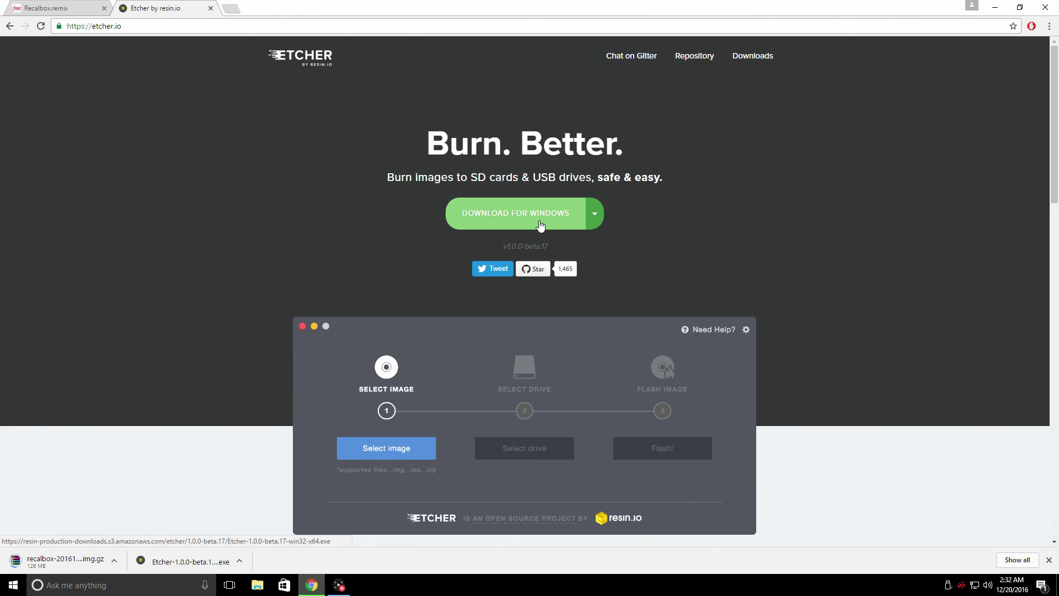
click(995, 6)
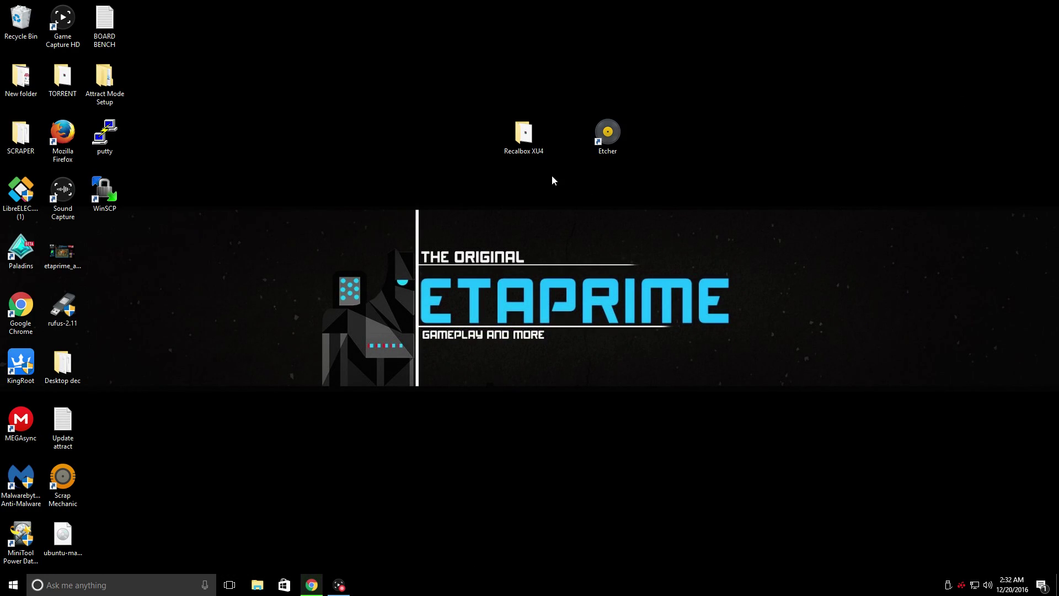
double_click(518, 146)
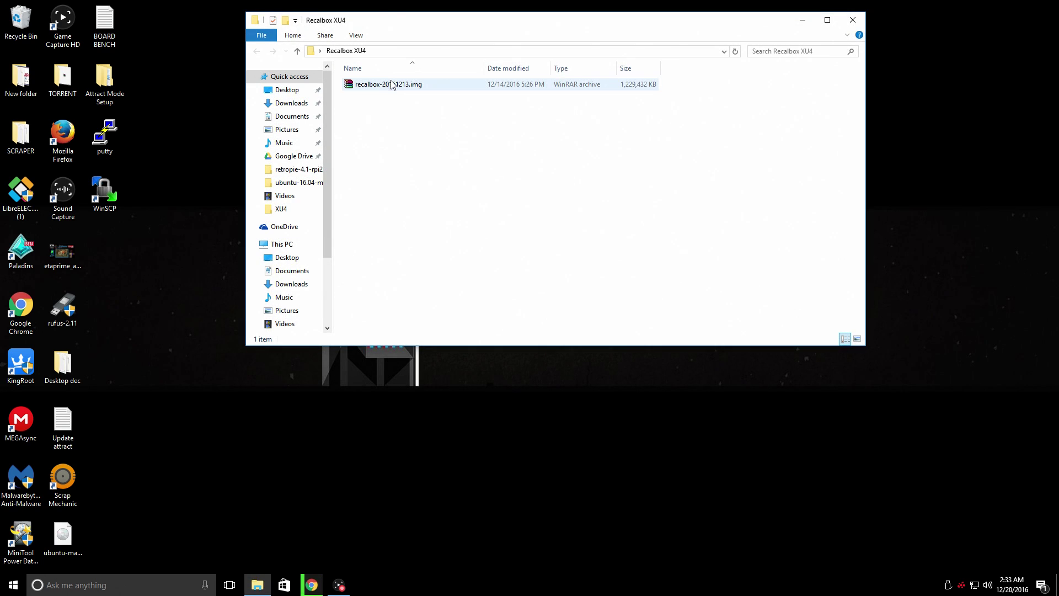
drag(415, 22, 409, 128)
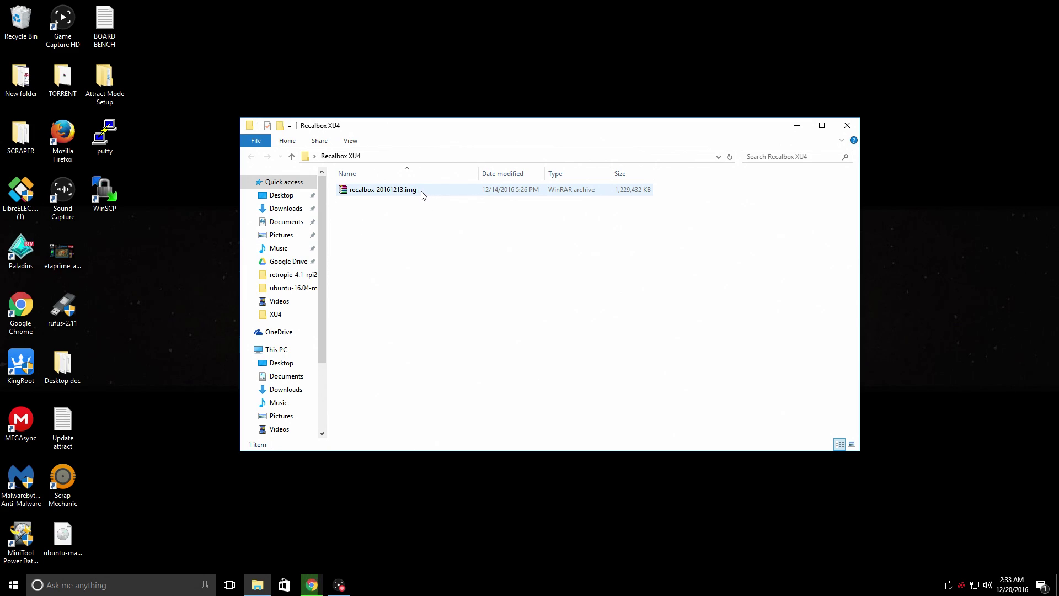
right_click(432, 192)
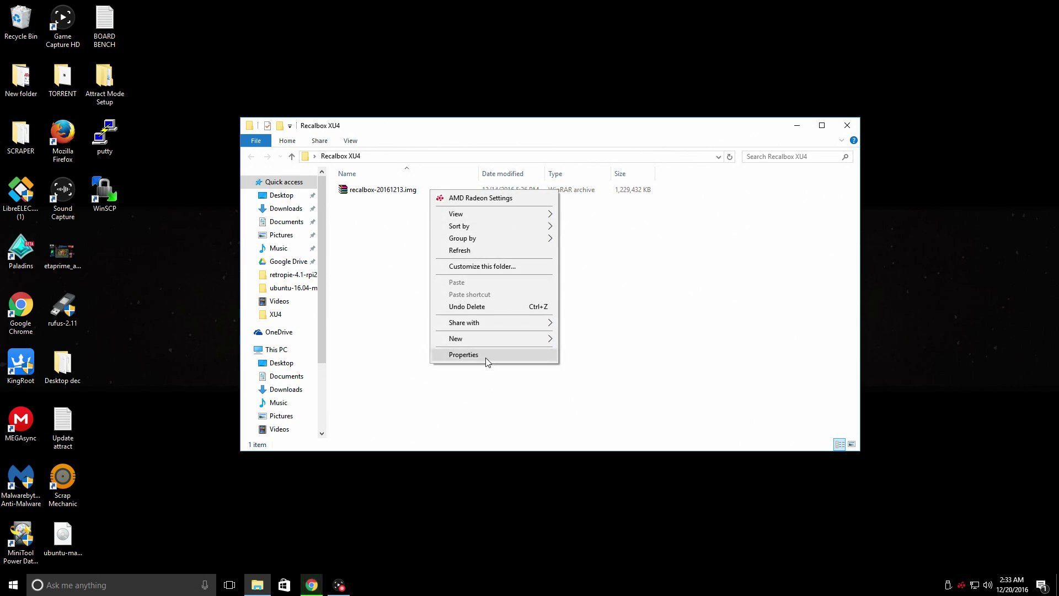
click(406, 190)
right_click(407, 190)
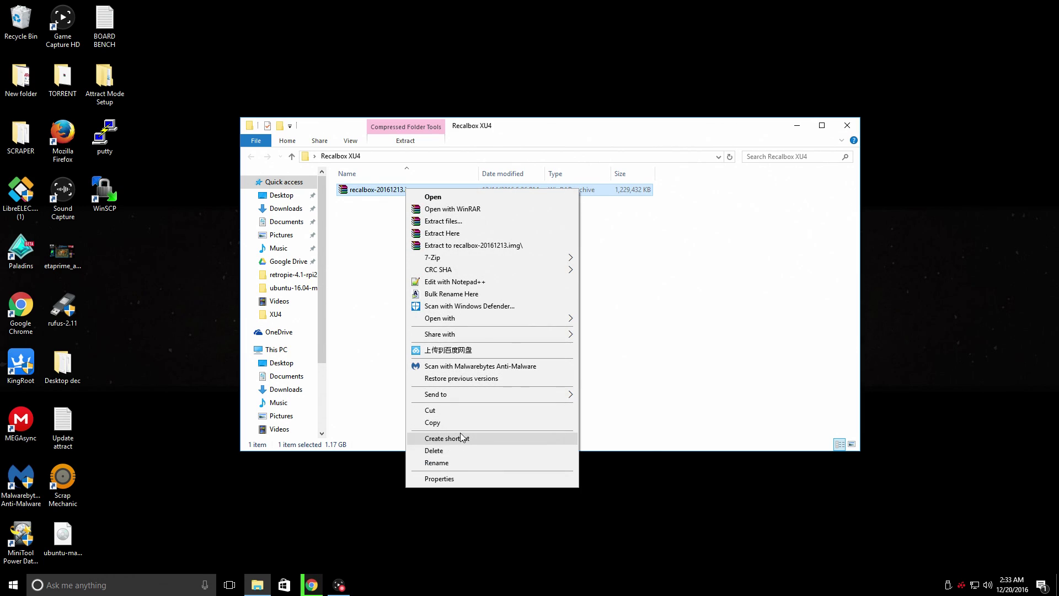
click(462, 461)
click(422, 191)
text(,gz)
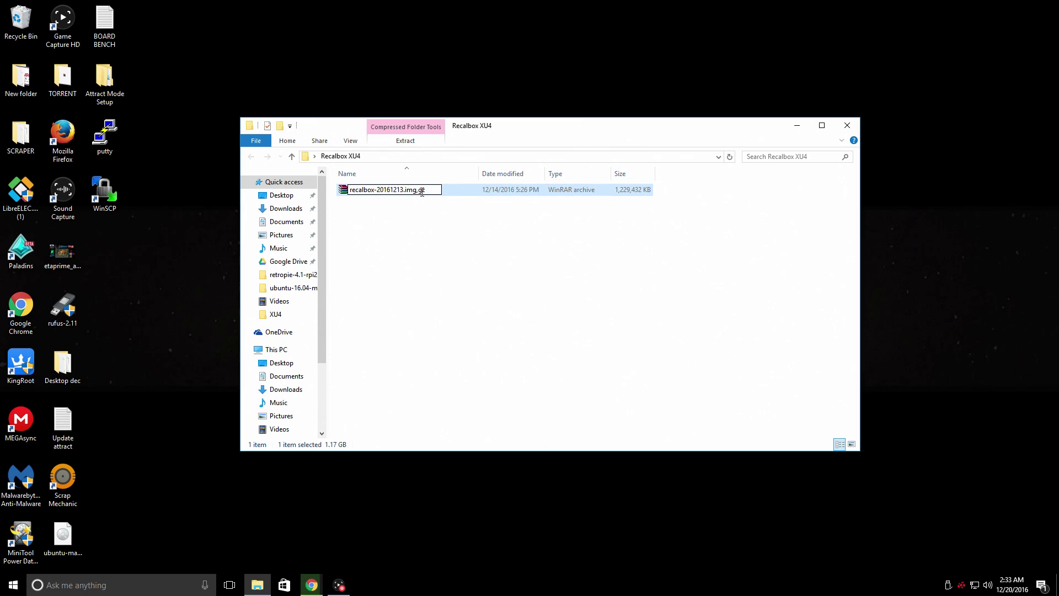
click(403, 256)
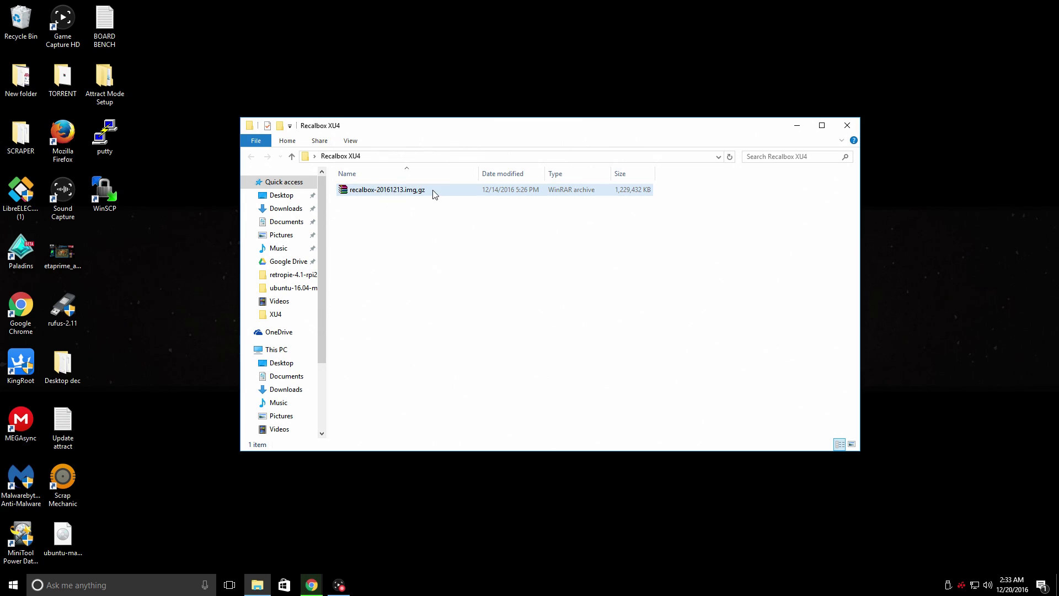
click(419, 194)
right_click(419, 195)
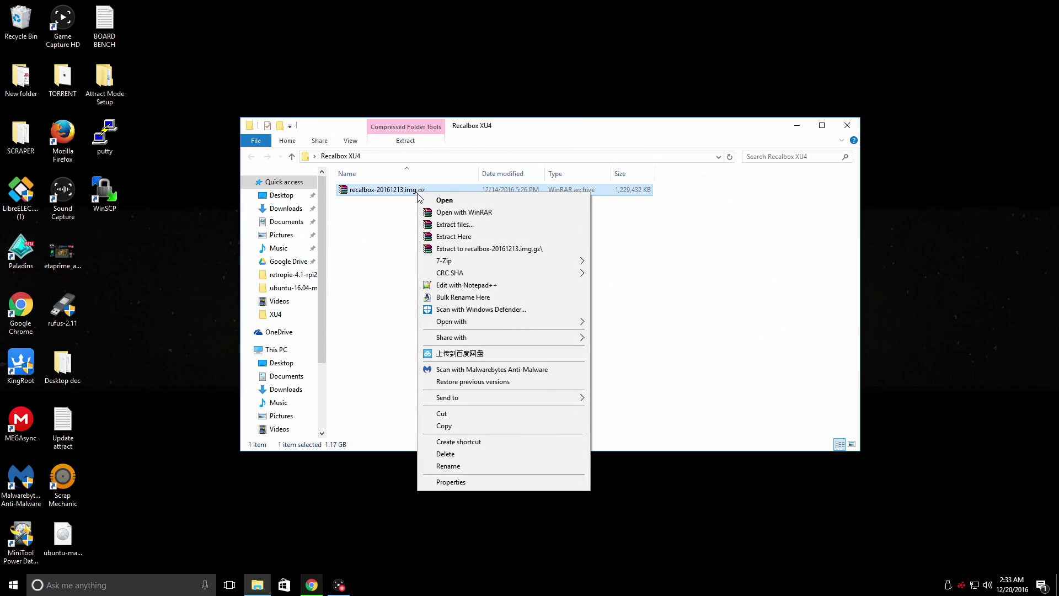
click(457, 469)
click(429, 189)
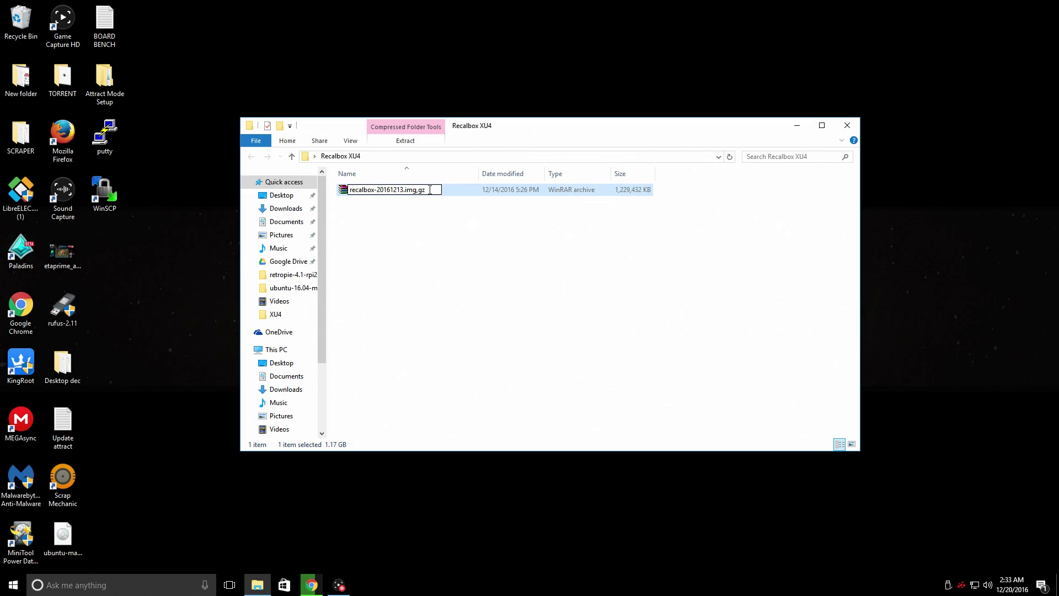
key(BackSpace)
key(BackSpace)
key(BackSpace)
key(Return)
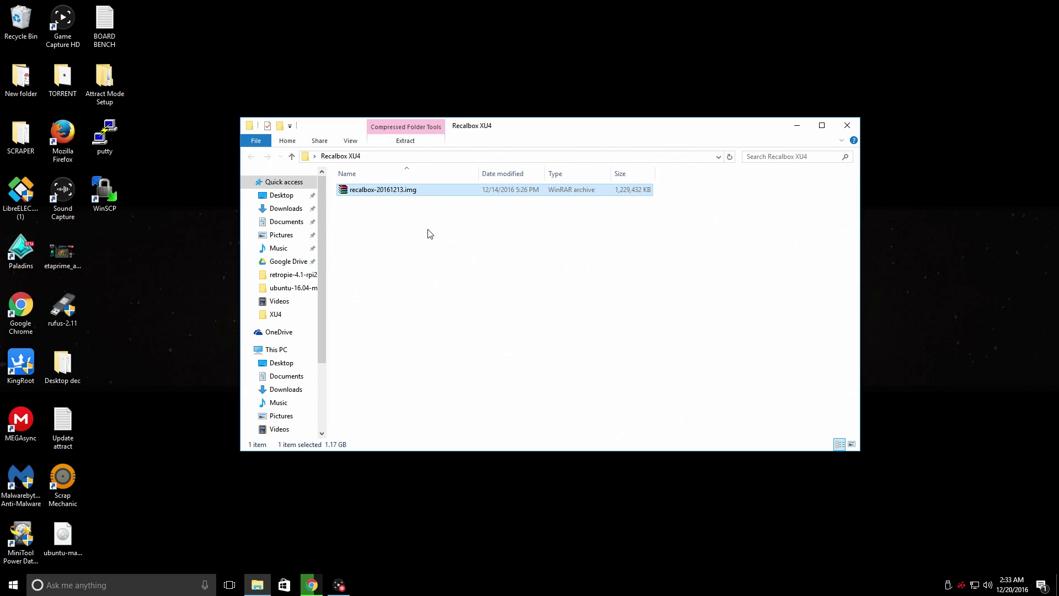
key(F2)
Step: Launch Etcher from its desktop shortcut and choose recalbox-20161213.img from the Recalbox XU4 folder
click(856, 130)
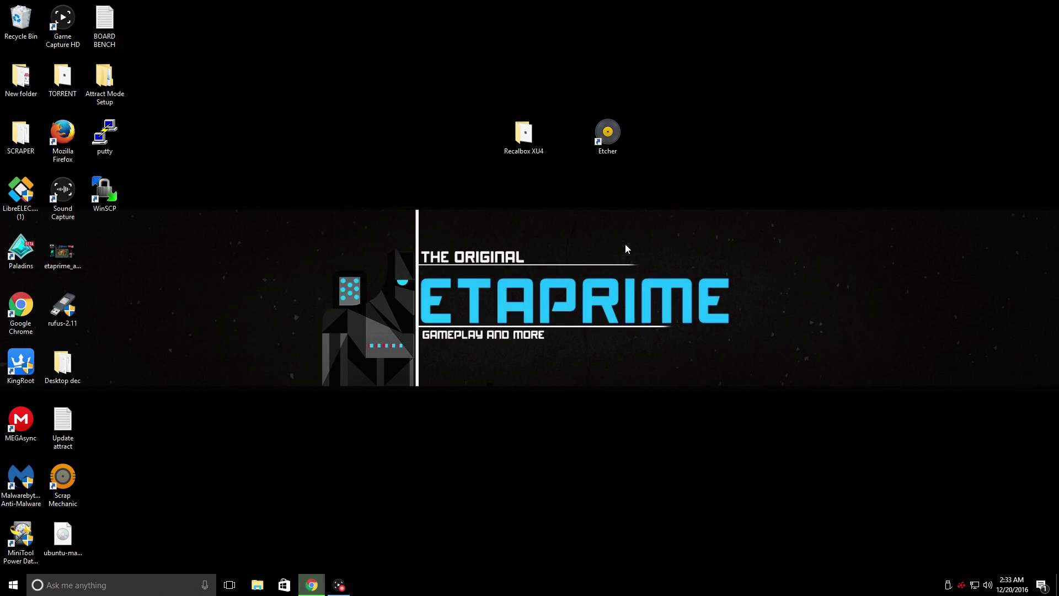
click(611, 143)
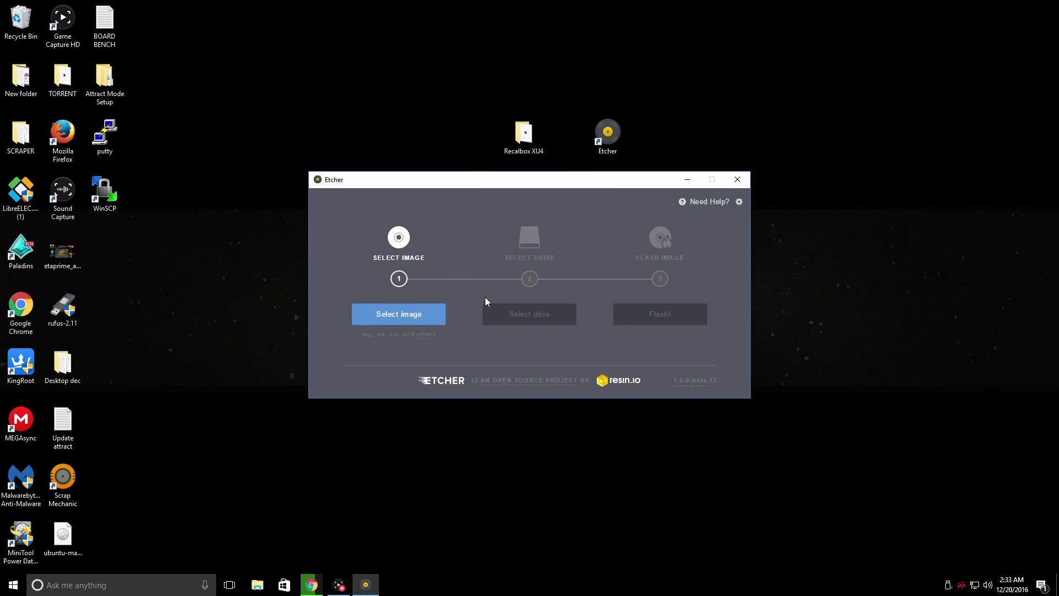
click(421, 318)
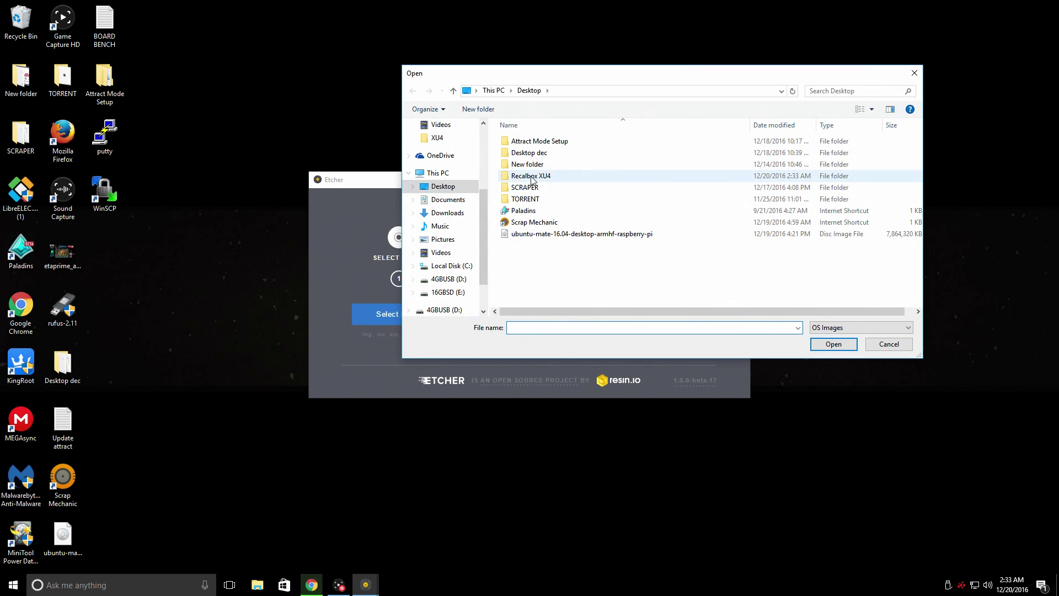
mouse_move(527, 184)
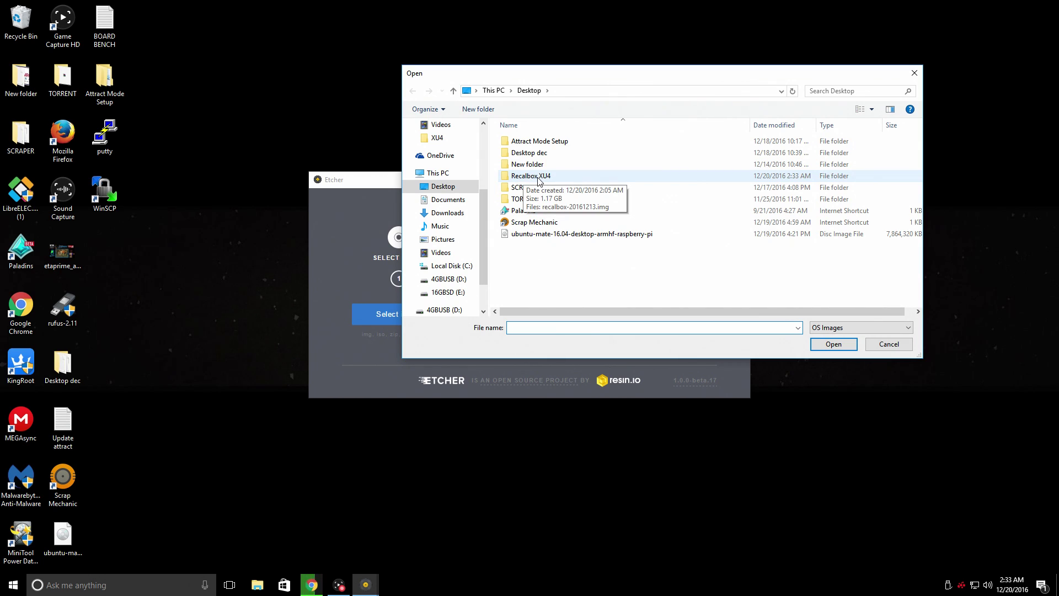
double_click(533, 177)
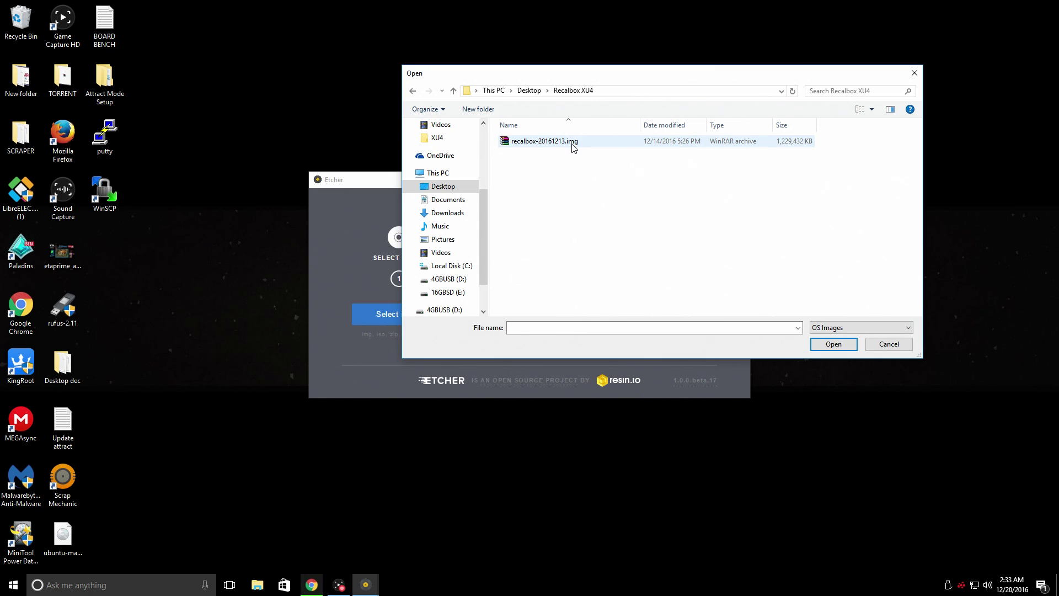
double_click(572, 142)
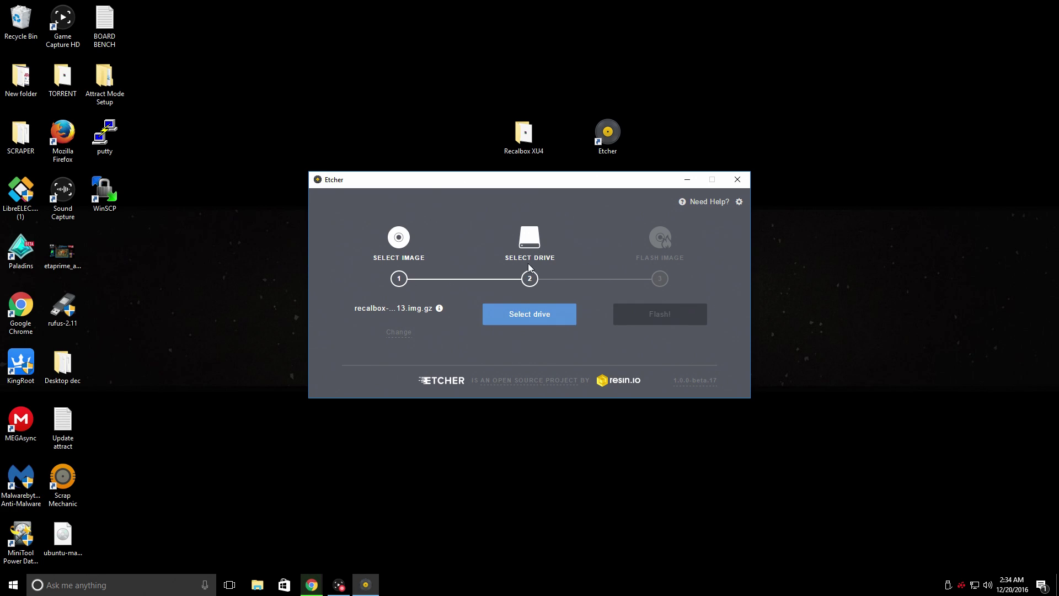
Step: Check the drives in File Explorer, then pick the 15.9 GB Mass Storage drive (E:) as the flash target
click(538, 319)
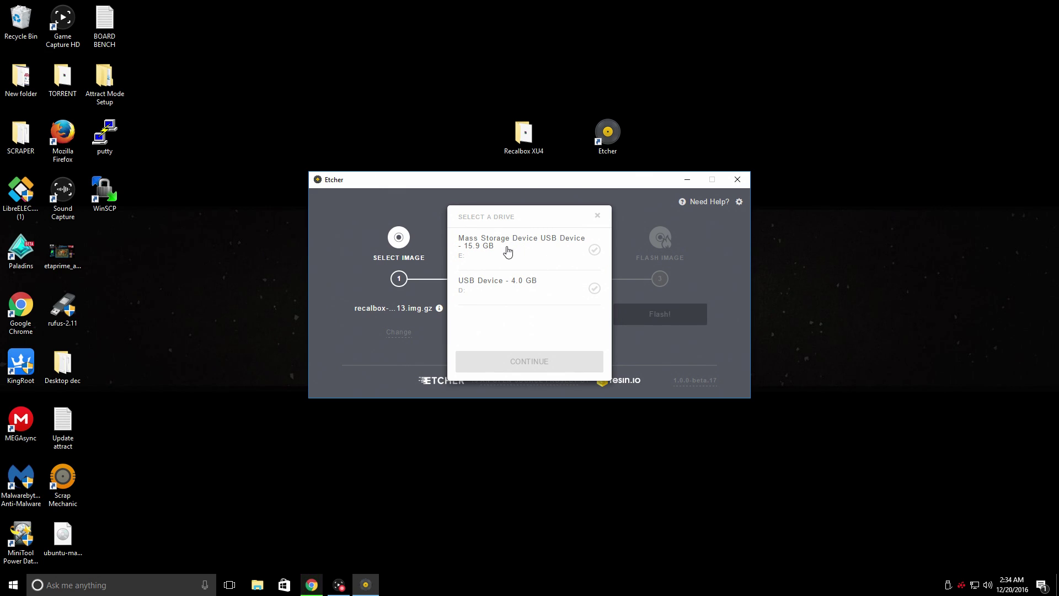
click(260, 584)
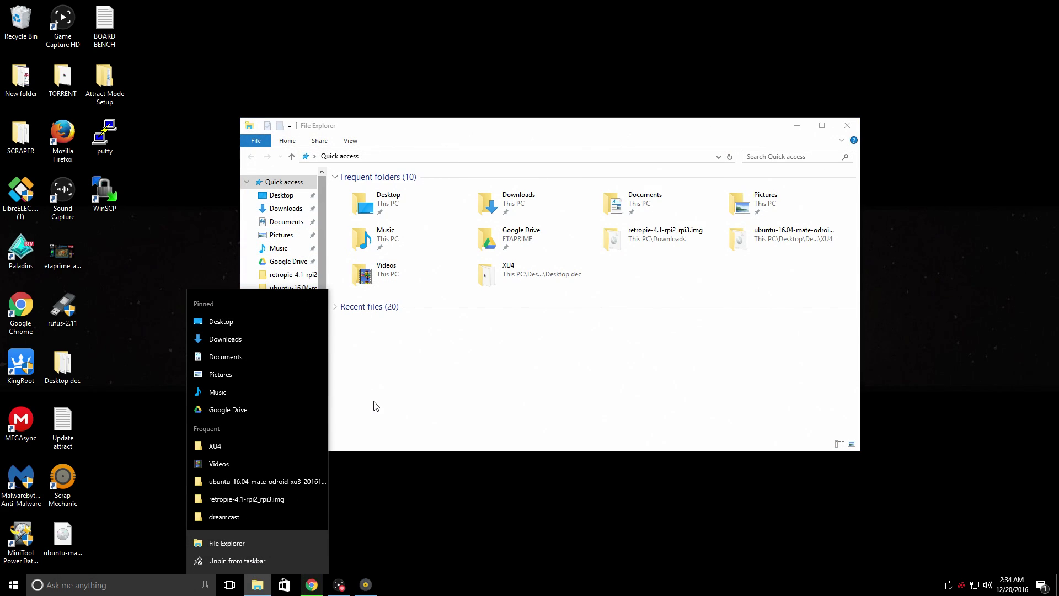
click(334, 360)
scroll(322, 362, down, 3)
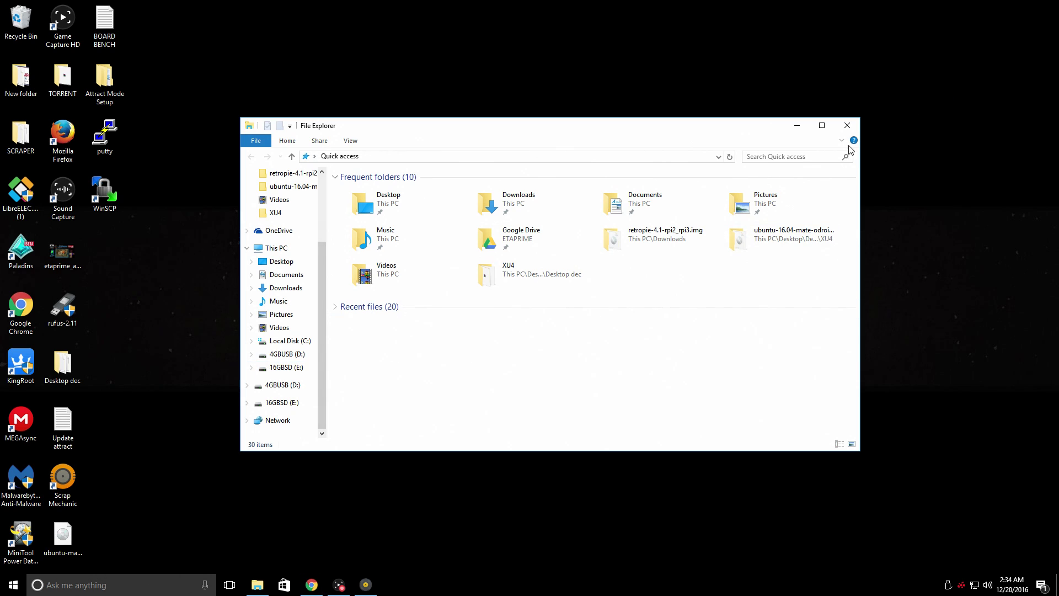
click(847, 125)
click(609, 330)
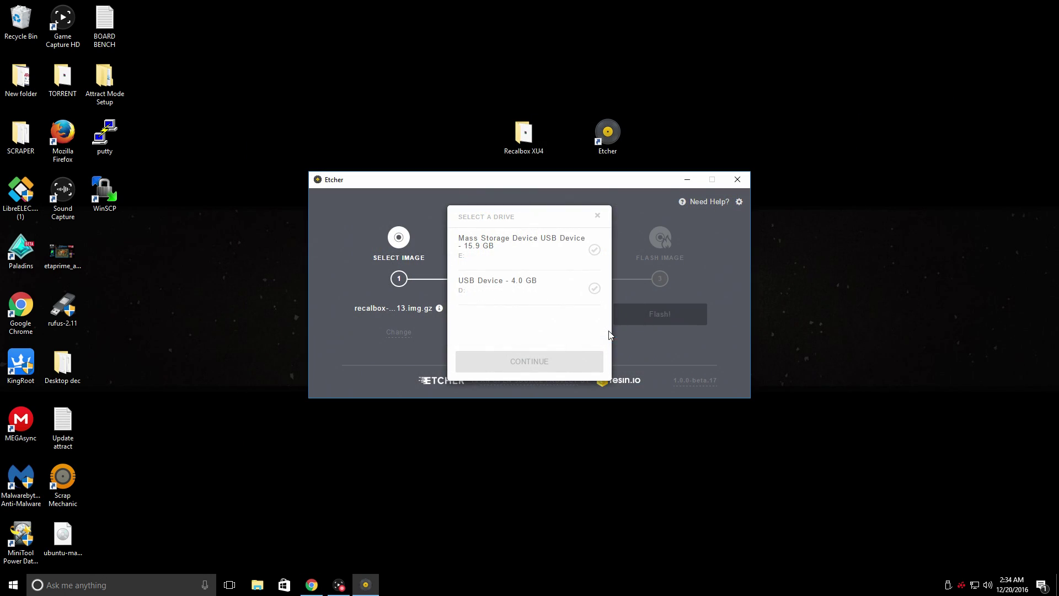
click(522, 264)
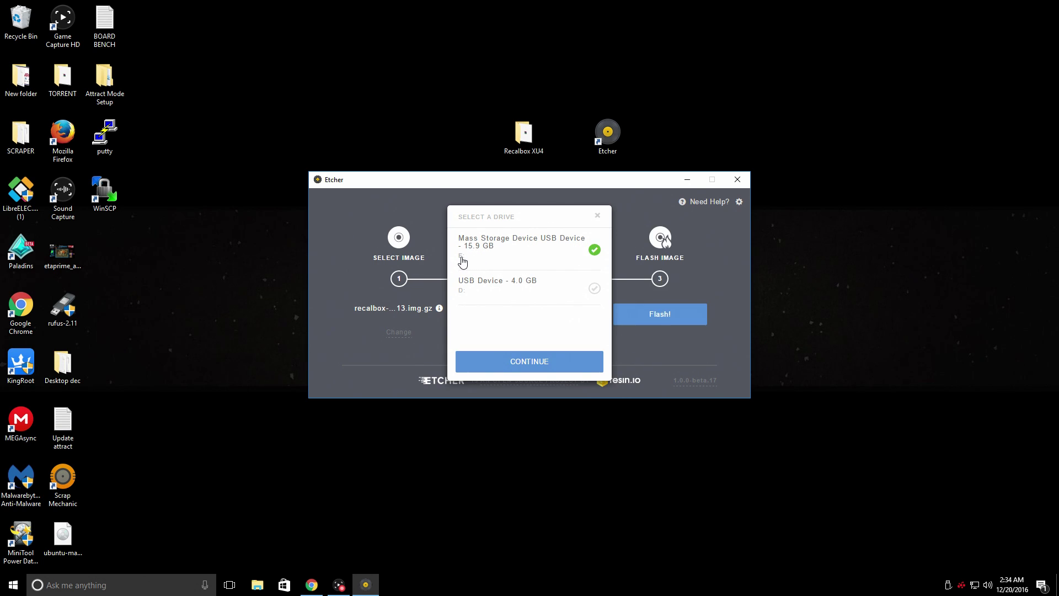
click(531, 363)
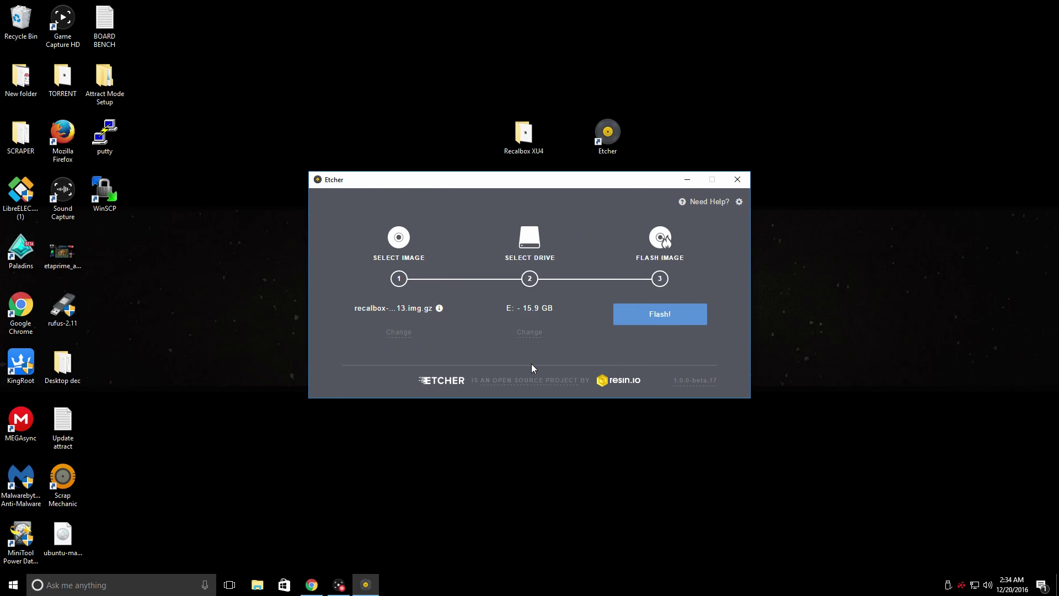
Step: Flash the recalbox image onto the 15.9 GB E: drive
click(641, 318)
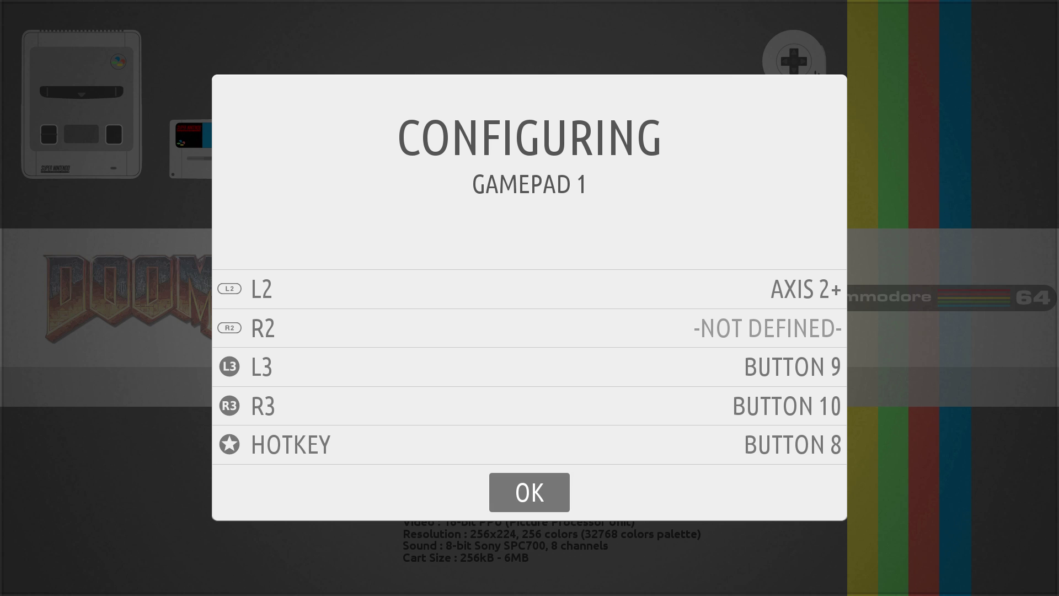
Step: Confirm the gamepad 1 button mapping with the hotkey on button 8
key(Return)
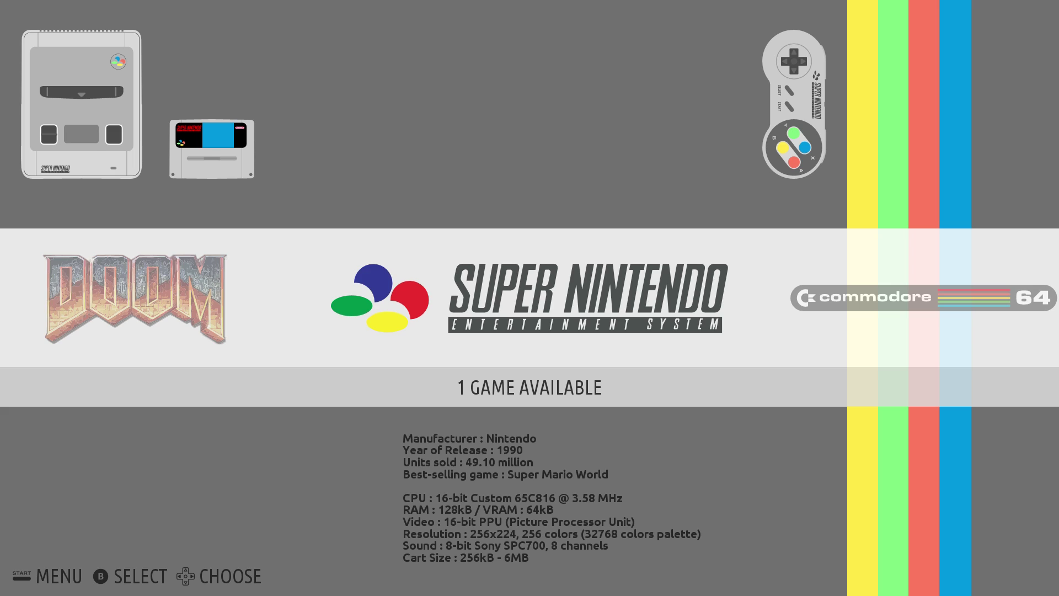
Step: Cycle through the systems past Commodore 64 and Super Nintendo to Game Boy Advance
key(Left)
key(Right)
key(Right)
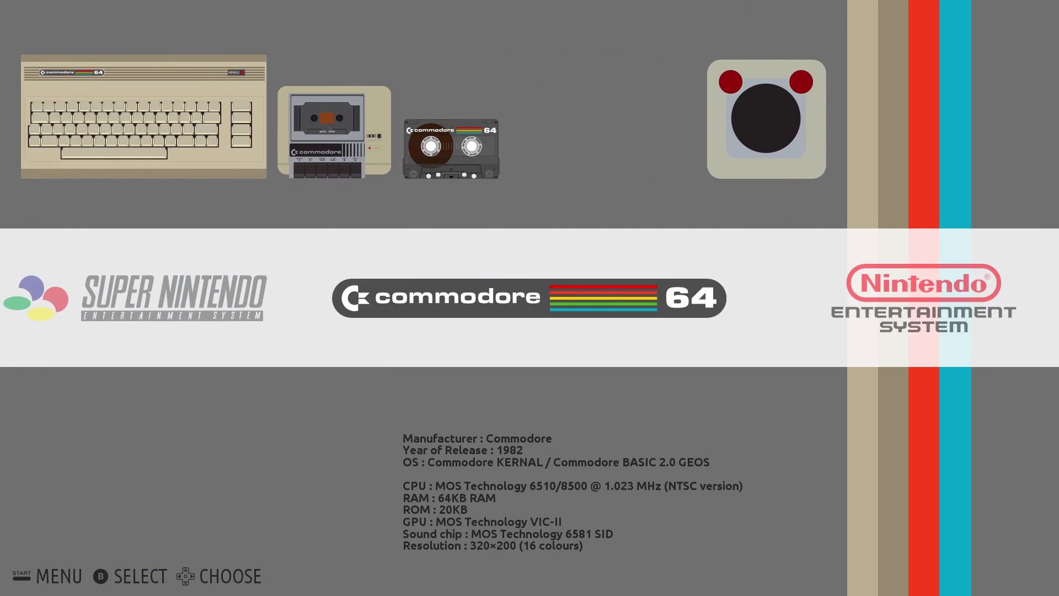
key(Right)
key(Left)
key(Left)
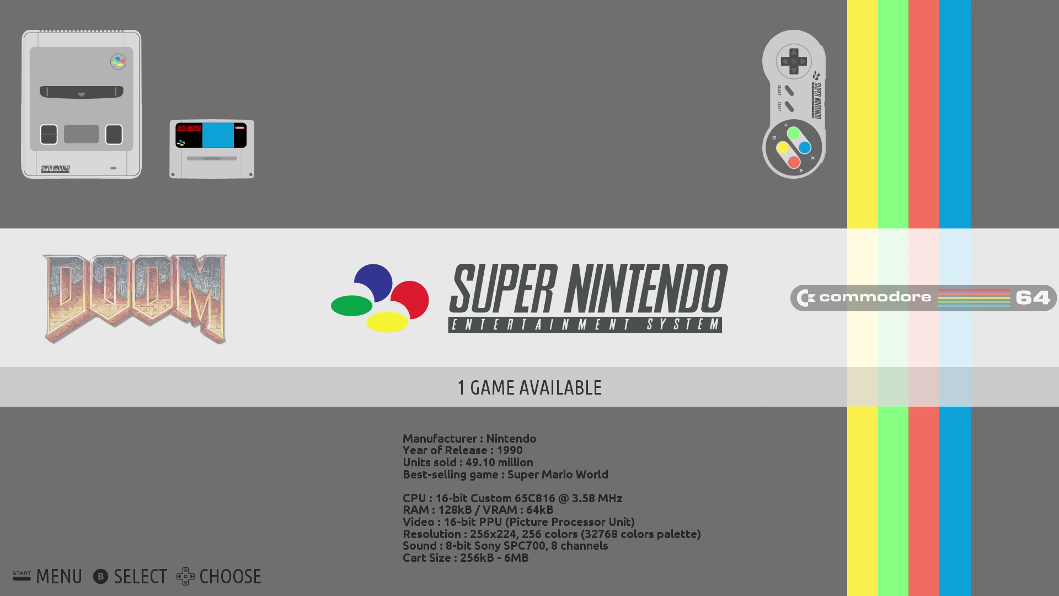
key(Right)
key(Right)
key(Right)
key(Right)
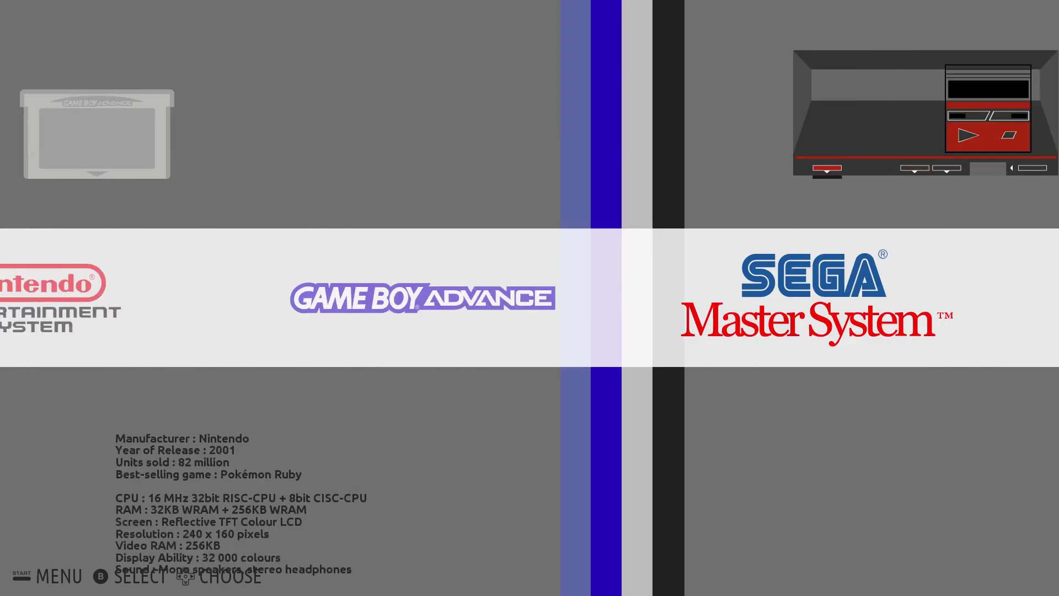
key(Left)
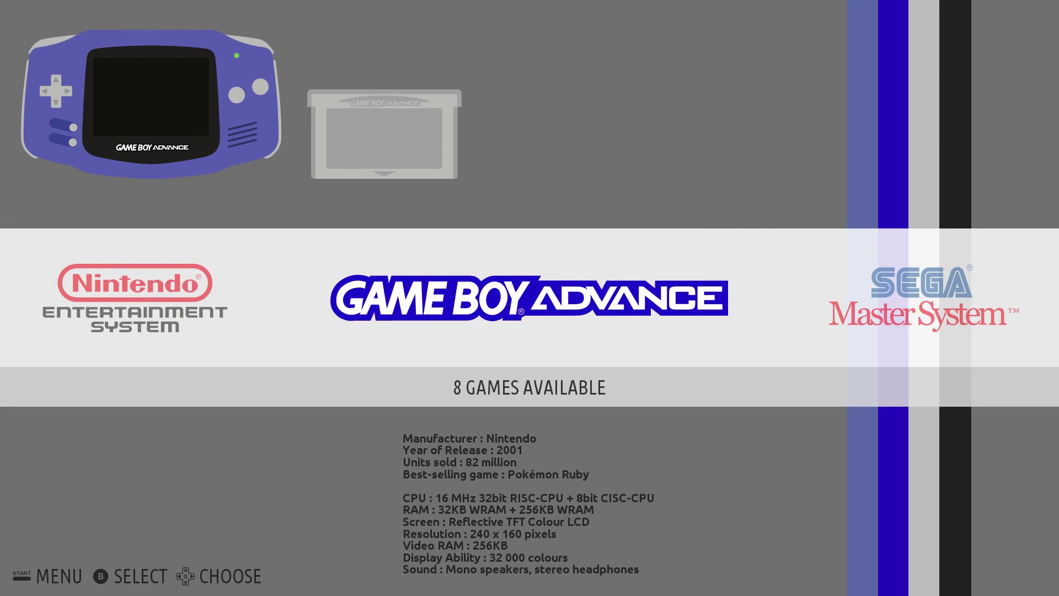
Step: Browse the Game Boy Advance, PC Engine, SNES and NES game lists, then back out to PC Engine
key(Return)
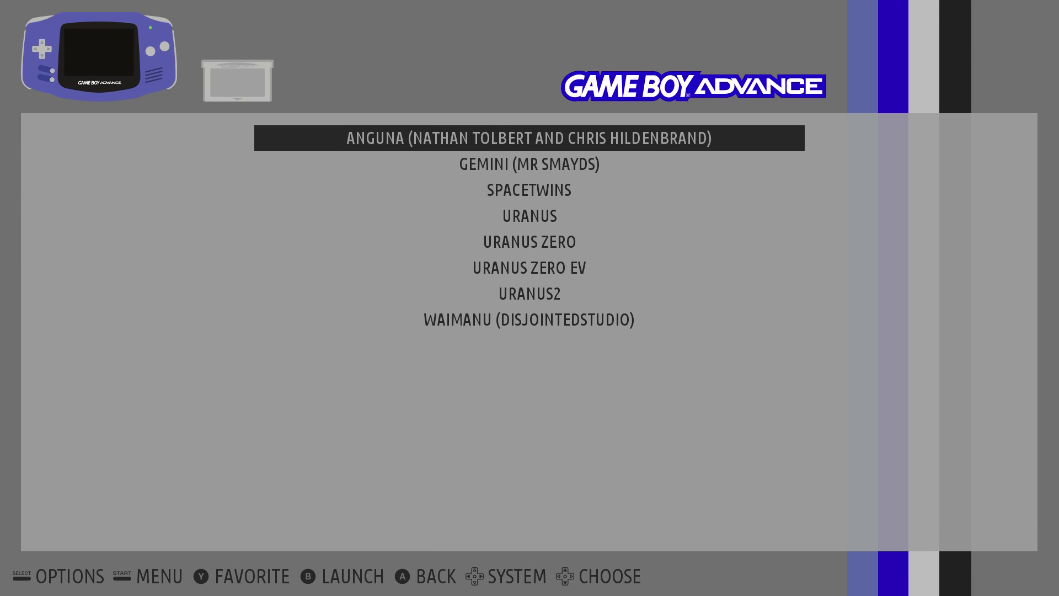
key(Right)
key(Right)
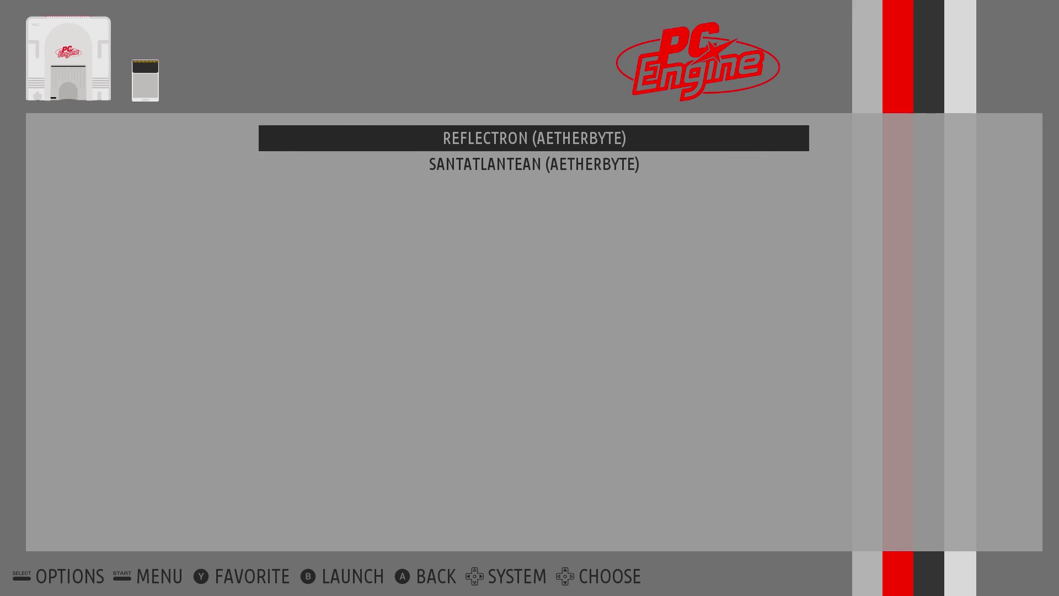
key(Right)
key(Right)
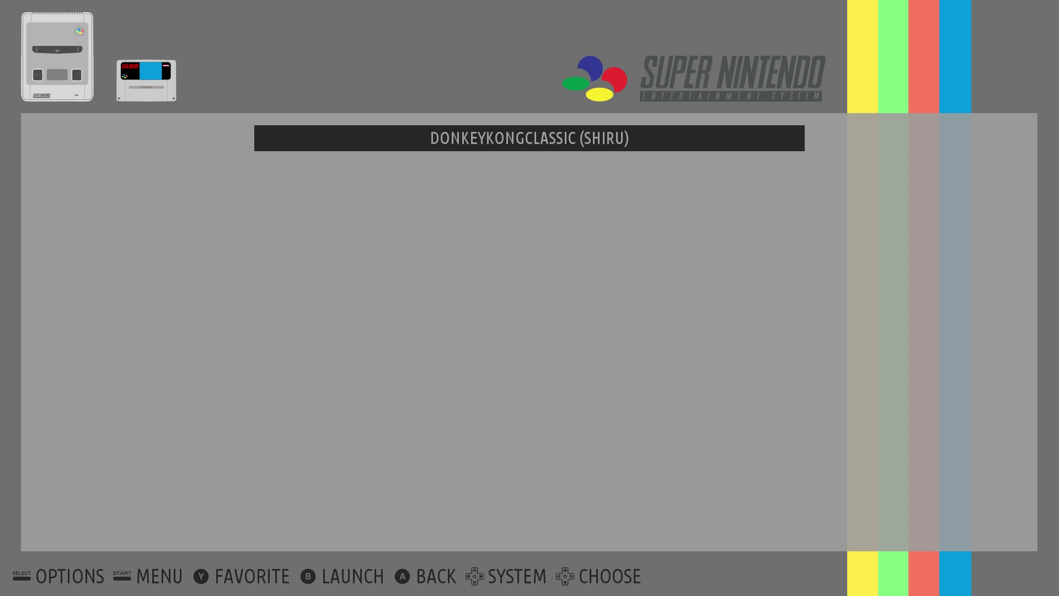
key(Right)
key(Right)
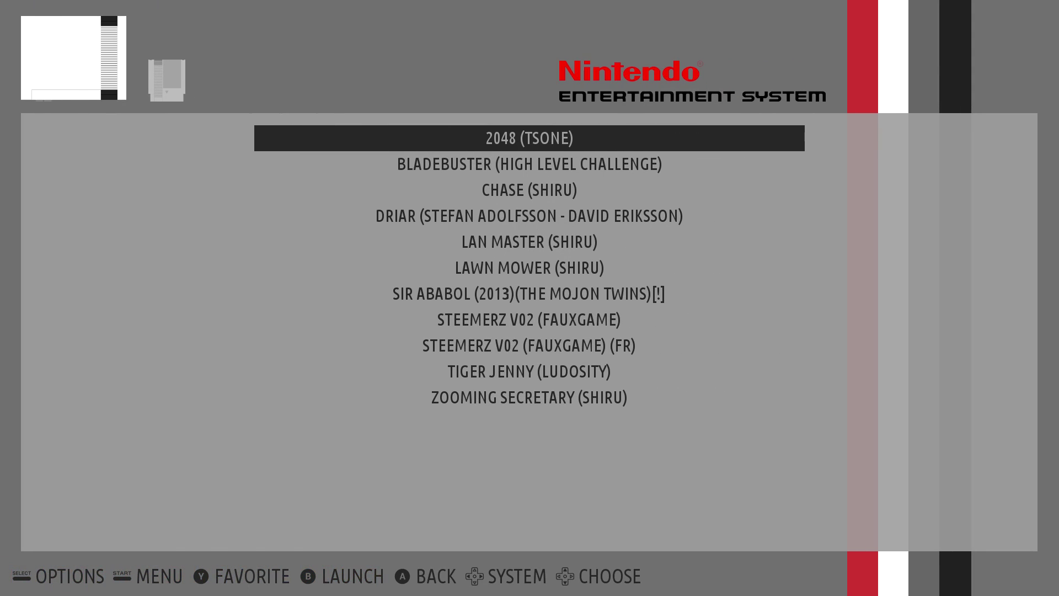
key(Down)
key(Down)
key(Down)
key(Down)
key(Down)
key(Up)
key(Up)
key(Up)
key(Up)
key(Right)
key(Right)
key(Right)
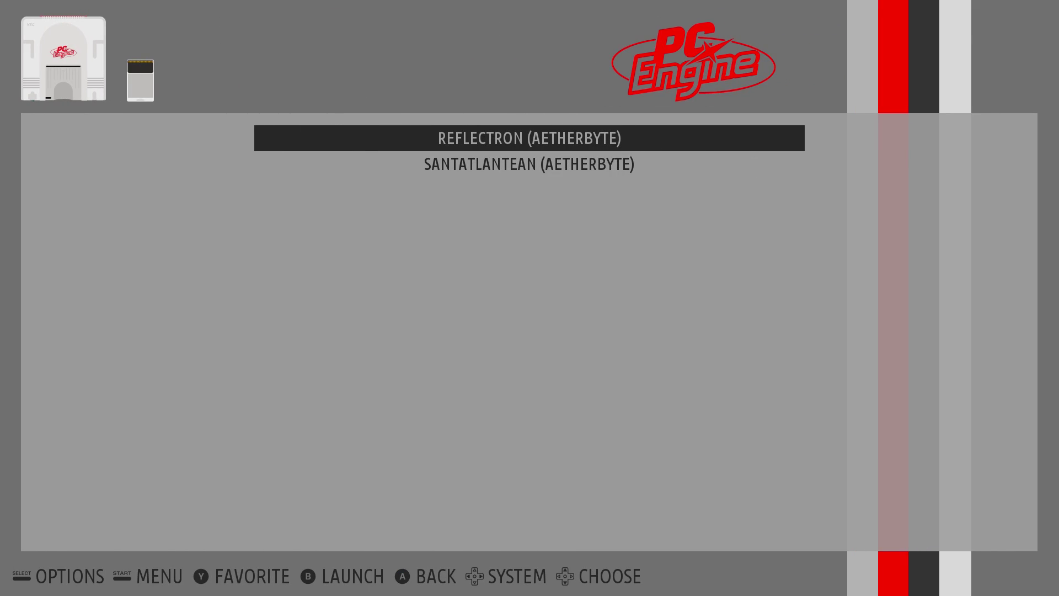
key(BackSpace)
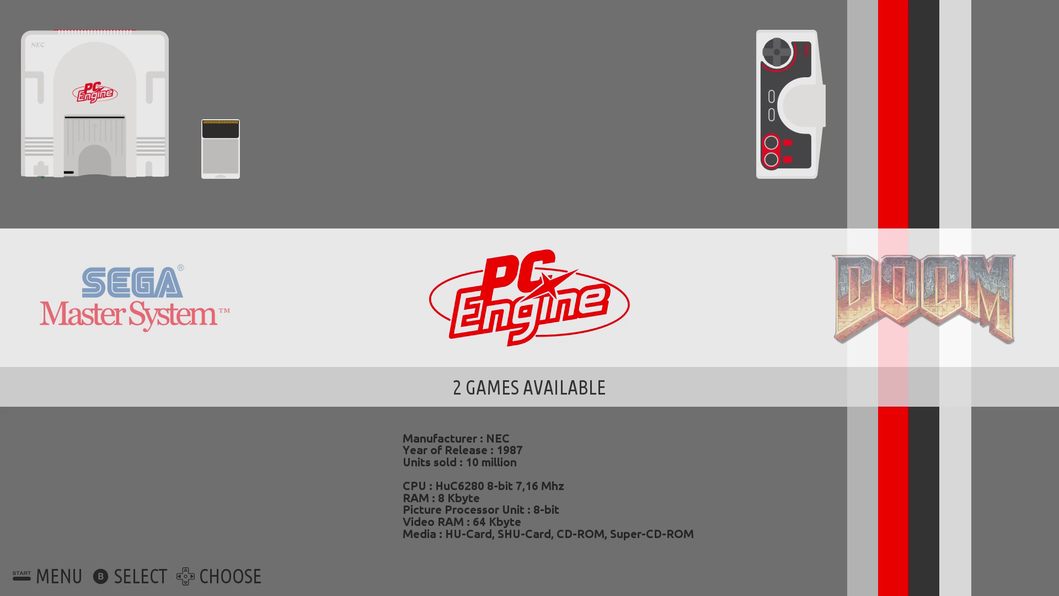
Step: Change the game storage device from INTERNAL to 4GBUSB in system settings and confirm the reboot notice
key(Return)
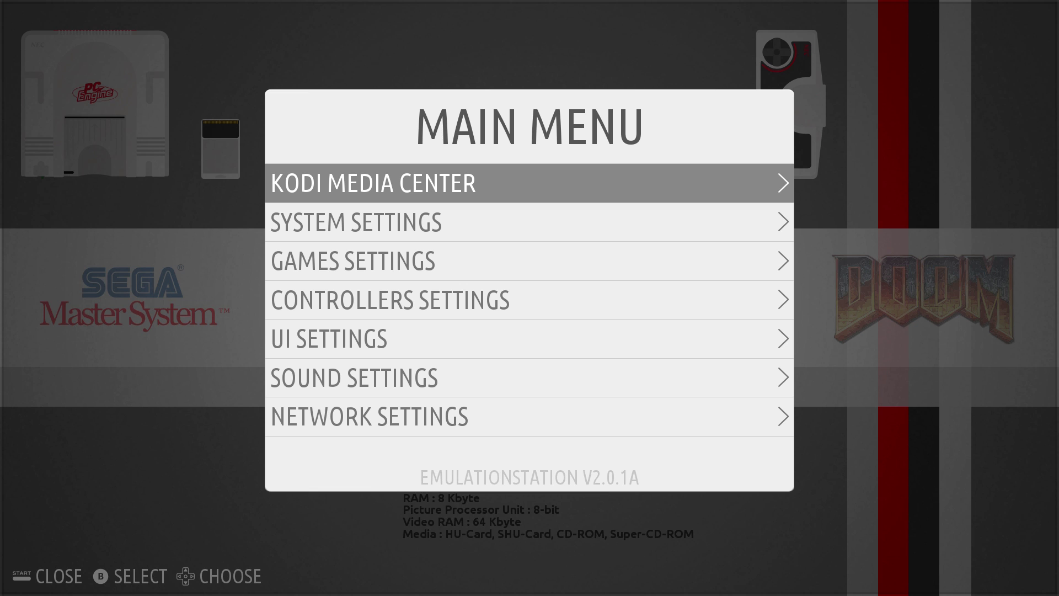
key(Down)
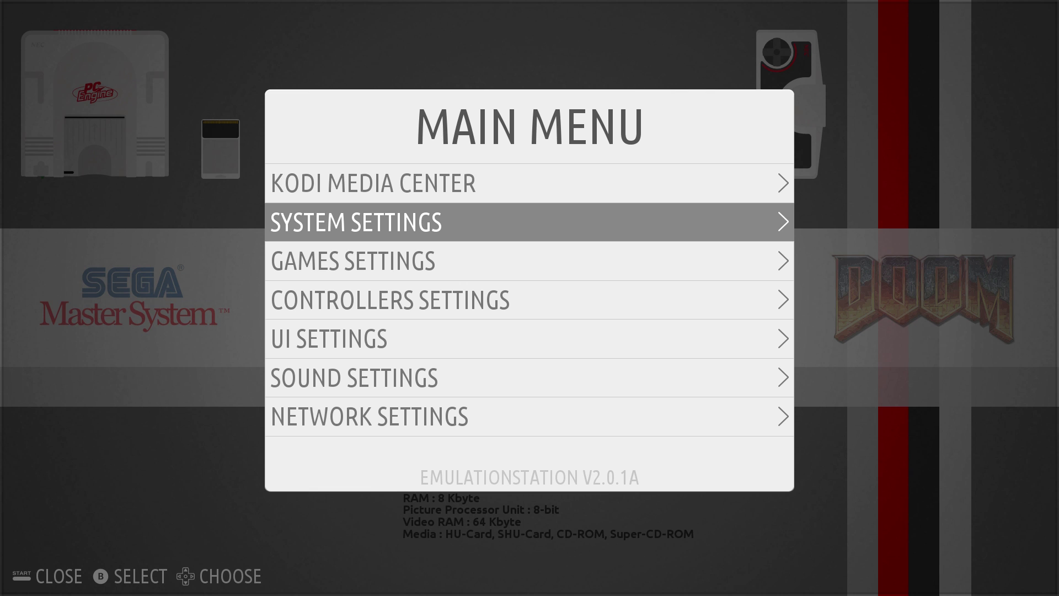
key(Return)
key(Down)
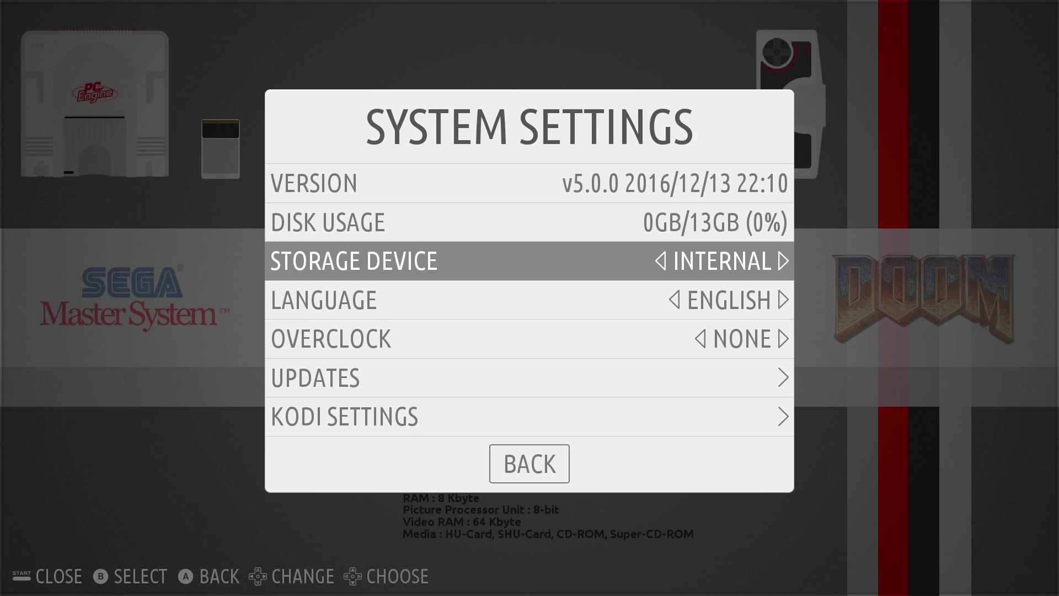
key(Right)
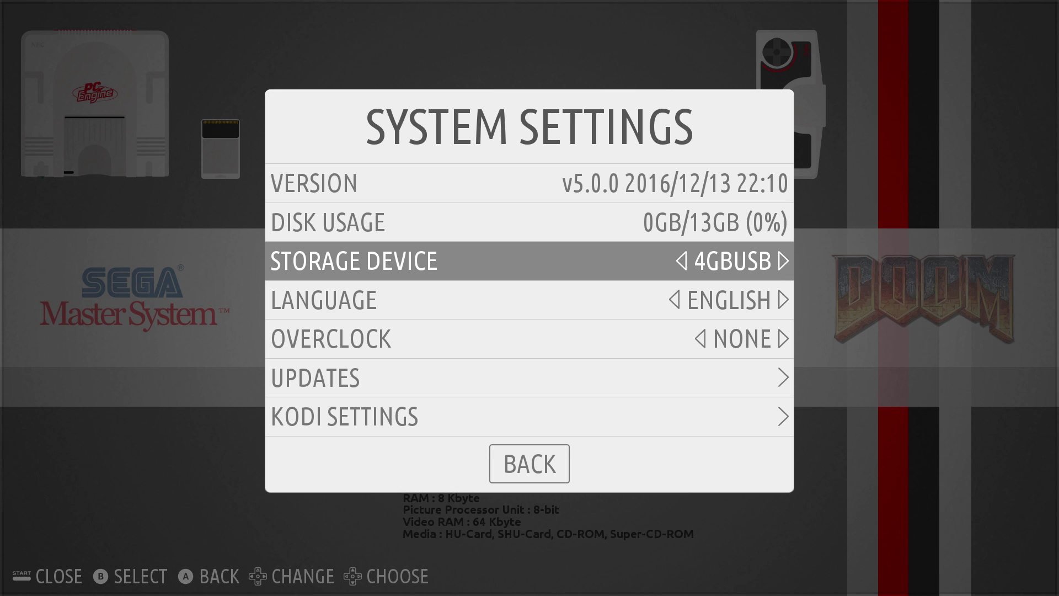
key(Down)
key(Down)
key(Down)
key(Down)
key(Down)
key(Down)
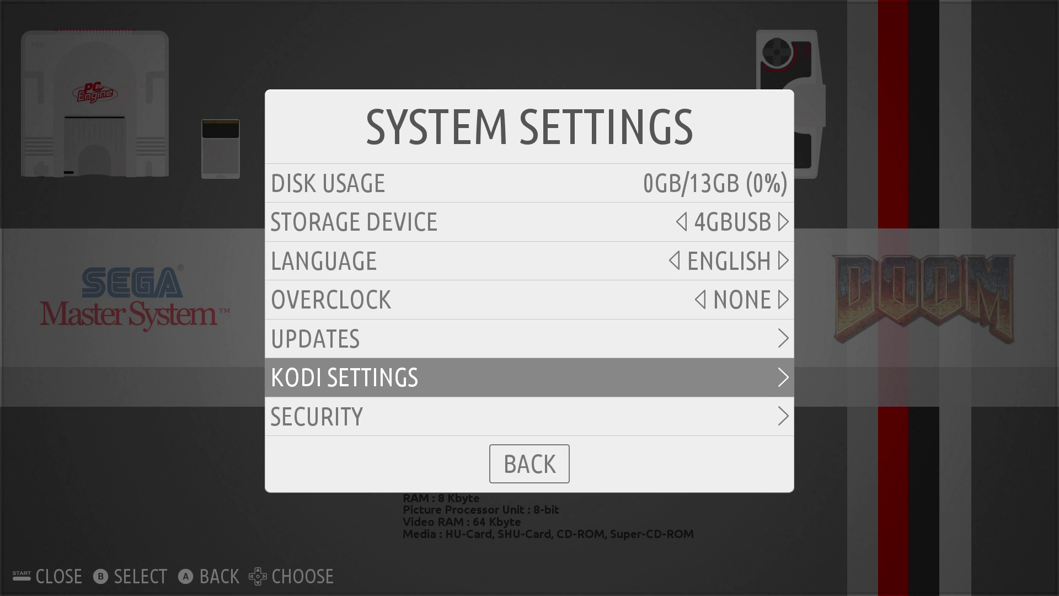
key(Return)
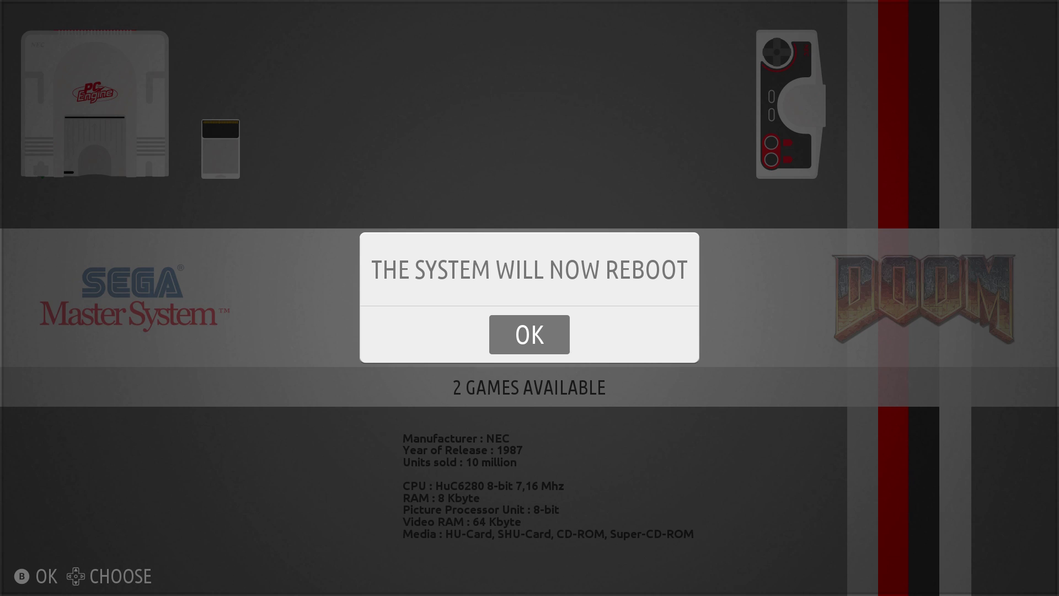
key(Return)
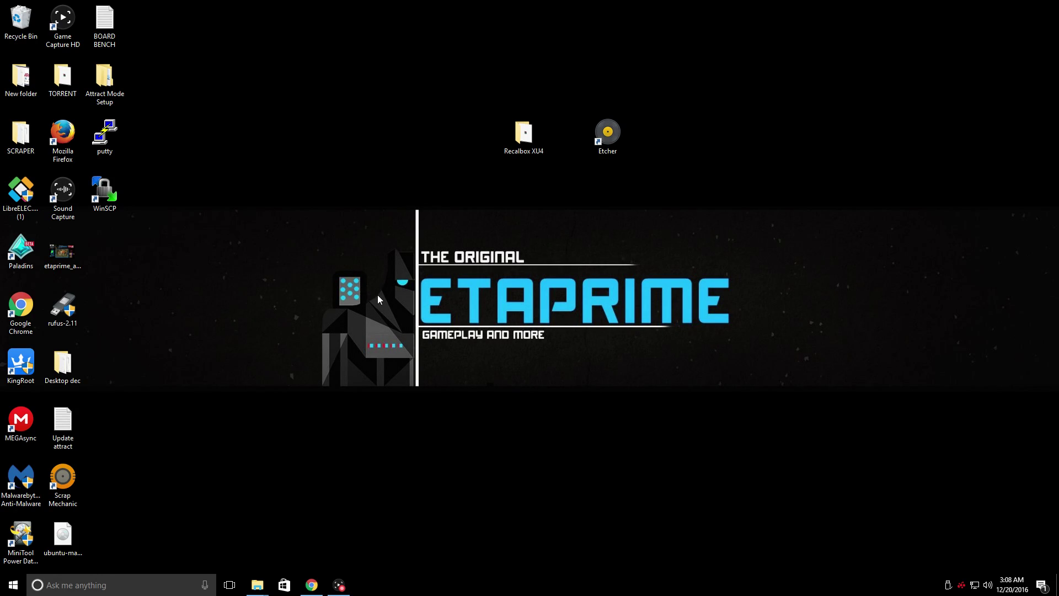
Step: Open the 4GBUSB (D:) drive window and go into its recalbox folder
mouse_move(257, 583)
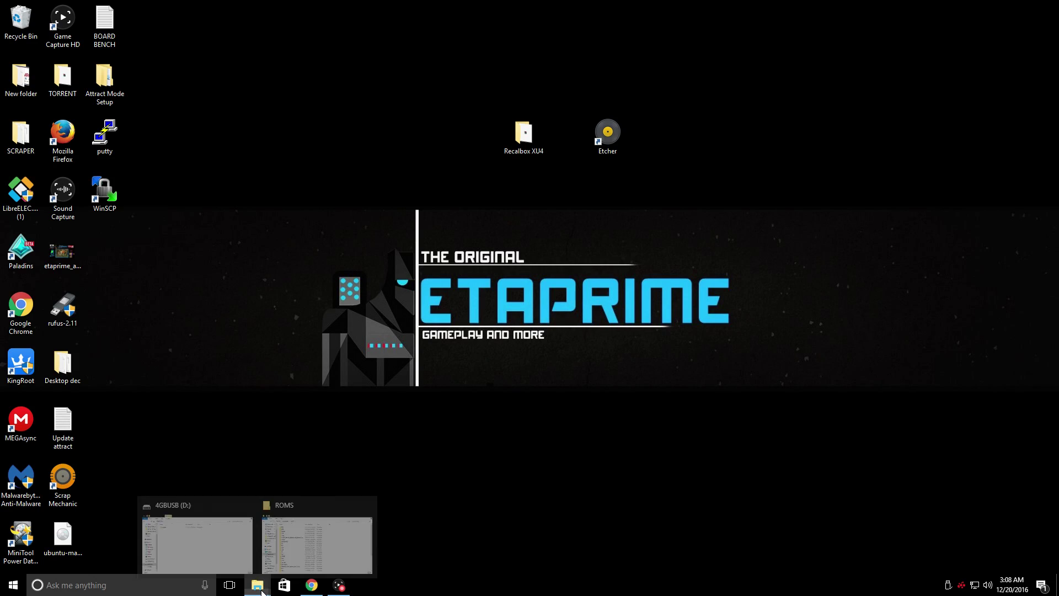
click(178, 529)
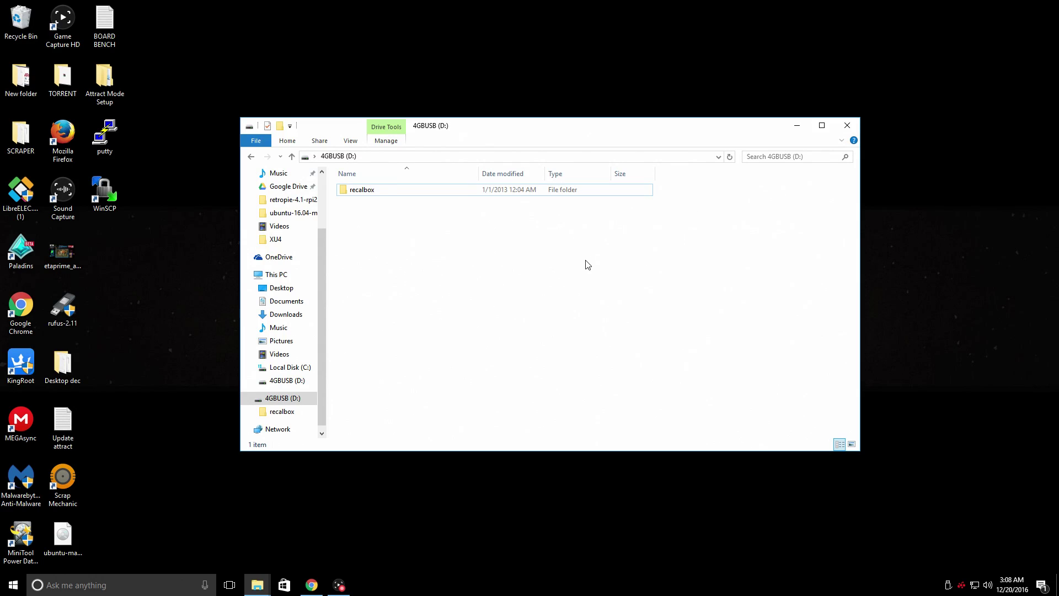
click(367, 196)
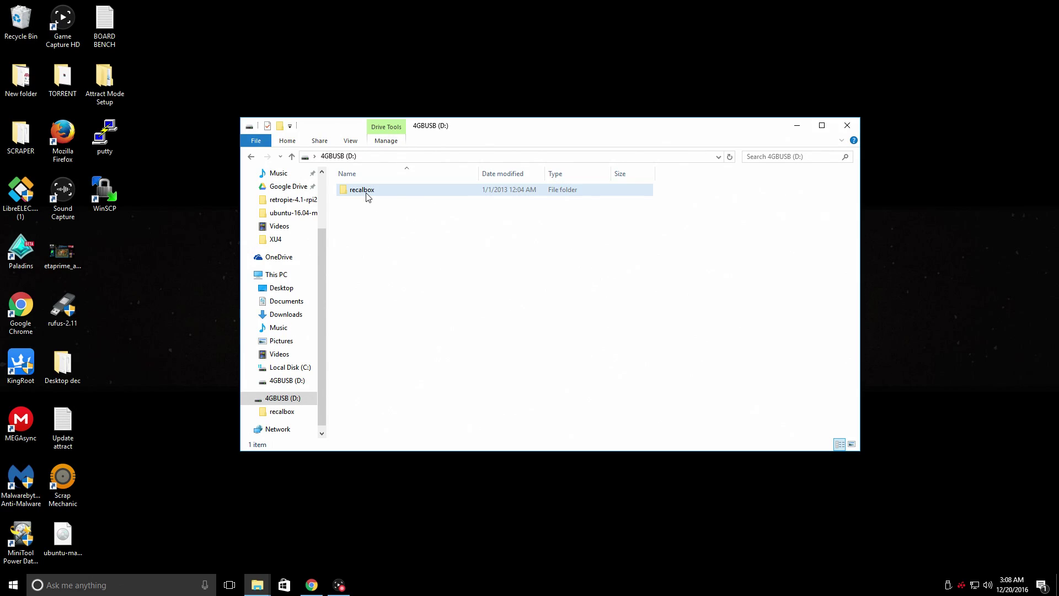
double_click(368, 197)
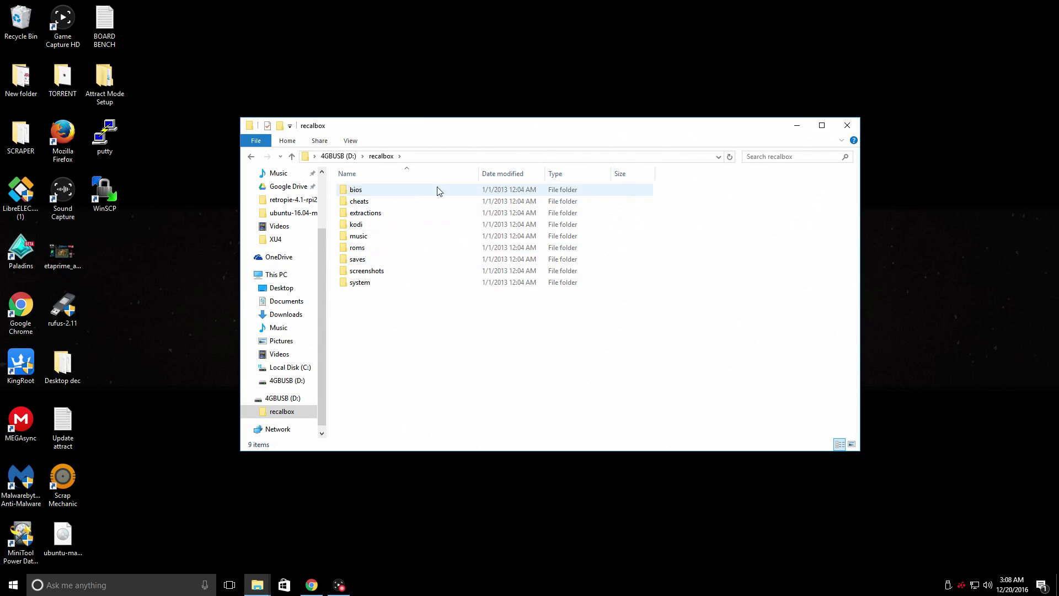
mouse_move(355, 191)
Step: Open the USB roms folder, snap its window to the right half, and list the open Explorer windows
double_click(355, 248)
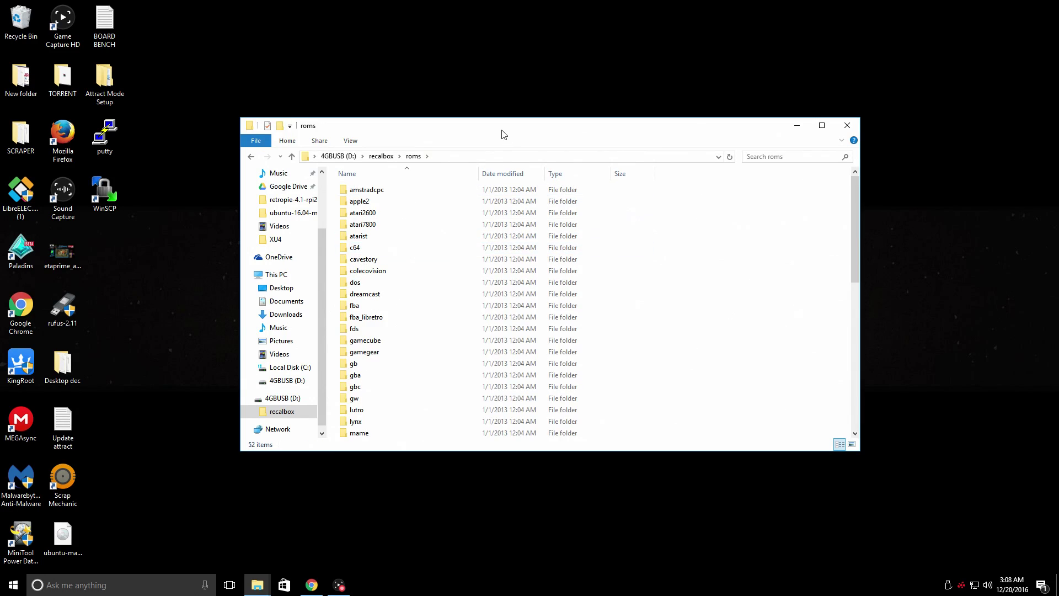
key(super+Right)
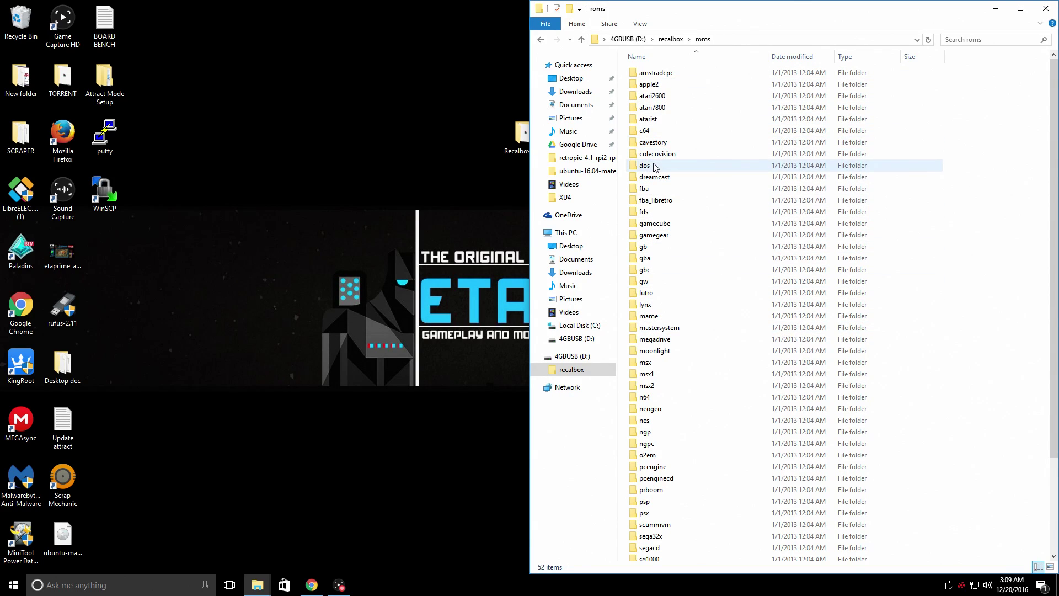
scroll(667, 436, down, 3)
scroll(667, 439, up, 3)
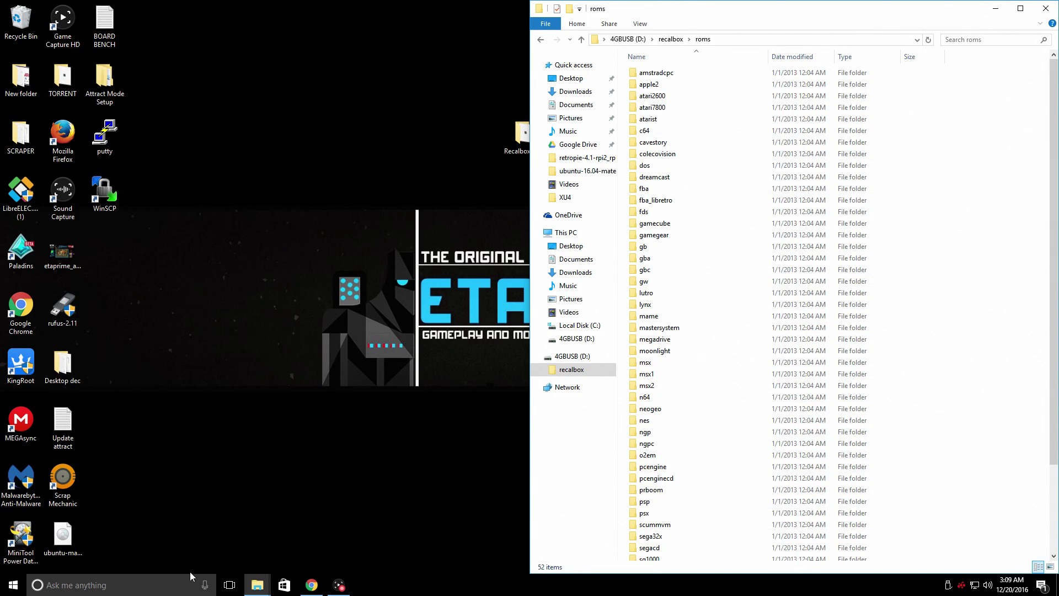
click(257, 585)
Step: Dock the local ROMS window on the left half and open its snes folder
click(271, 545)
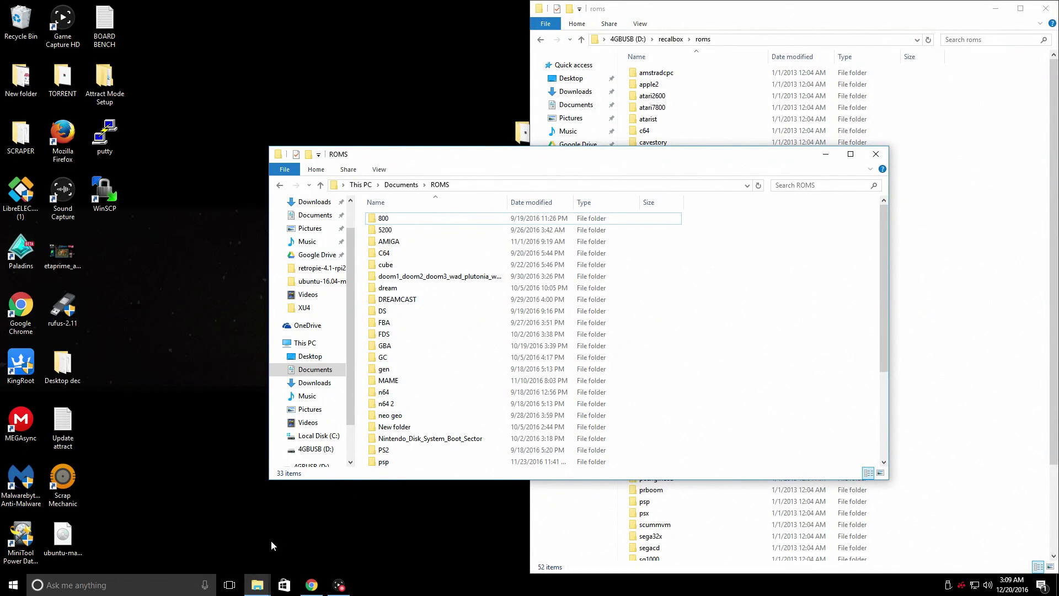
key(super+Left)
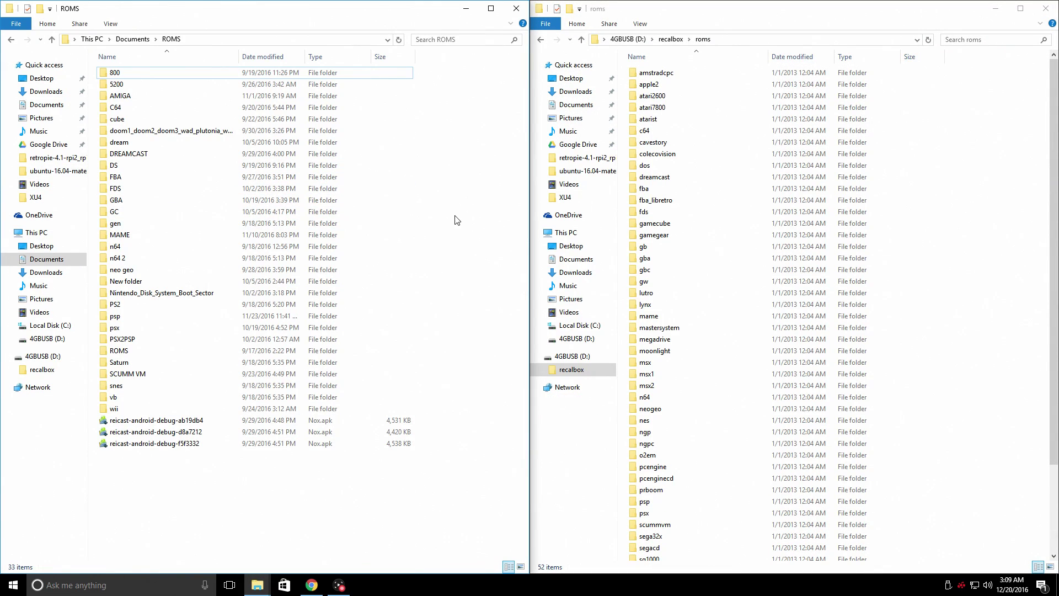
double_click(117, 386)
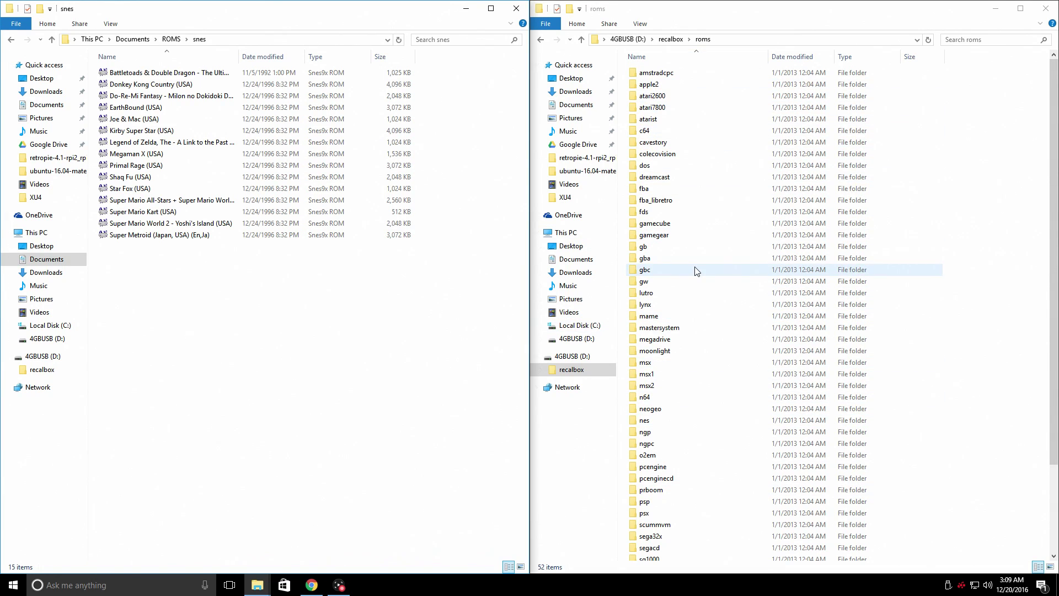
scroll(689, 331, down, 3)
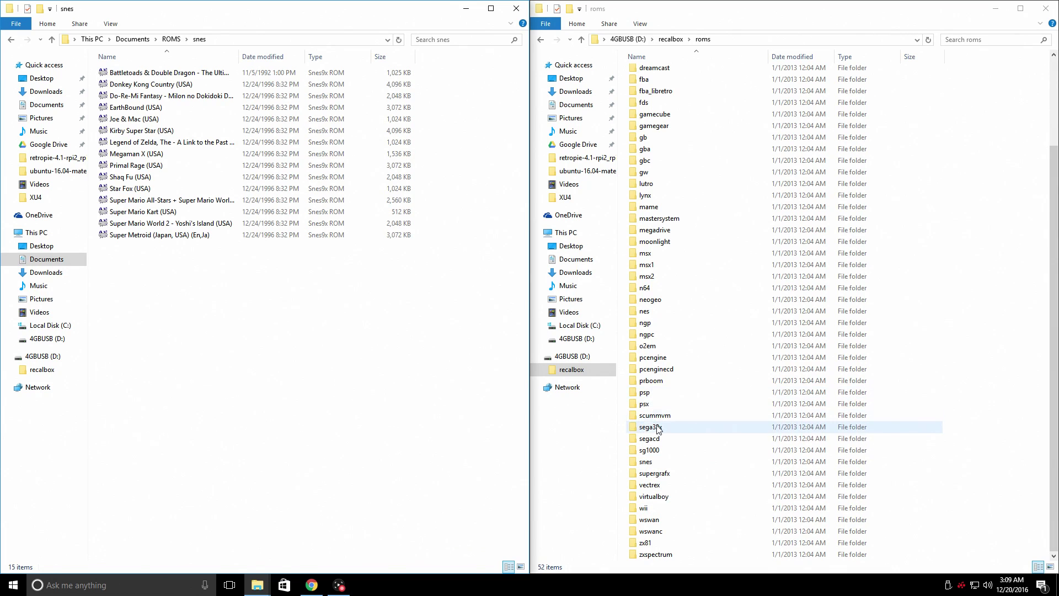
Step: Open the USB drive's snes folder and copy all 15 SNES ROMs into it
double_click(647, 462)
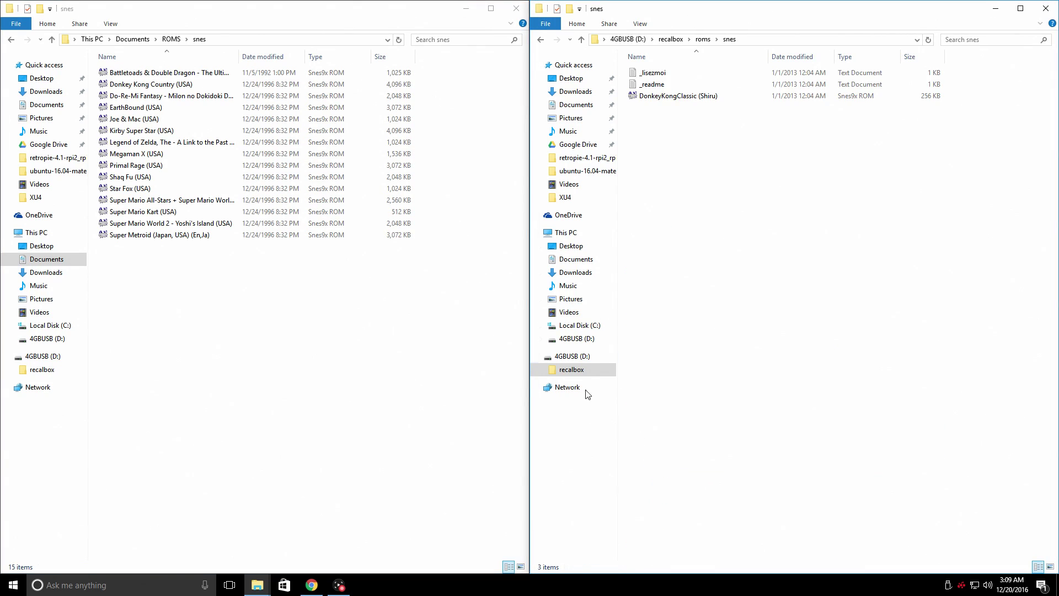
drag(179, 258, 106, 69)
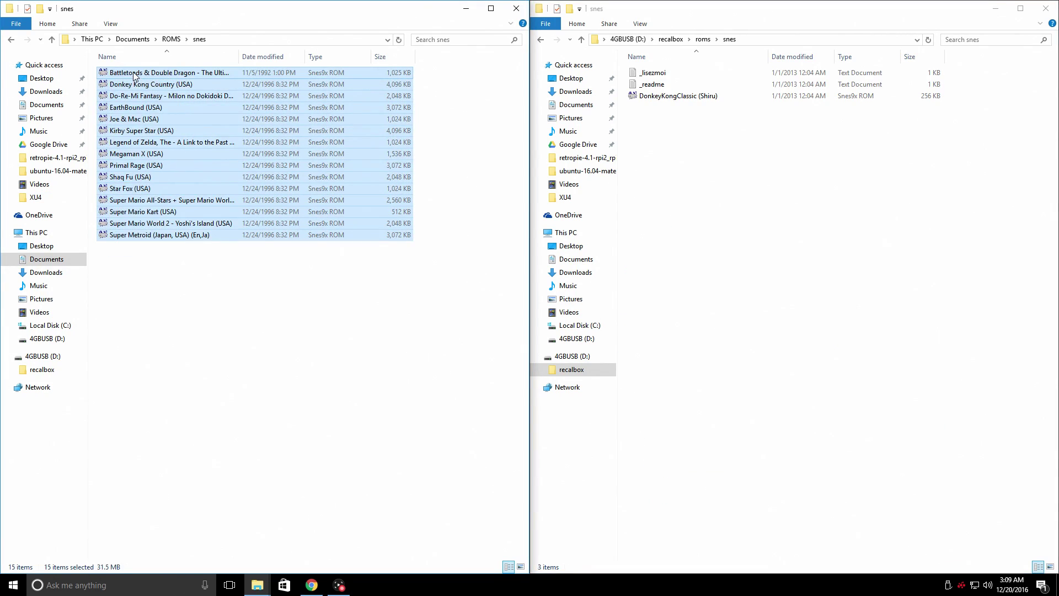
drag(220, 94, 840, 250)
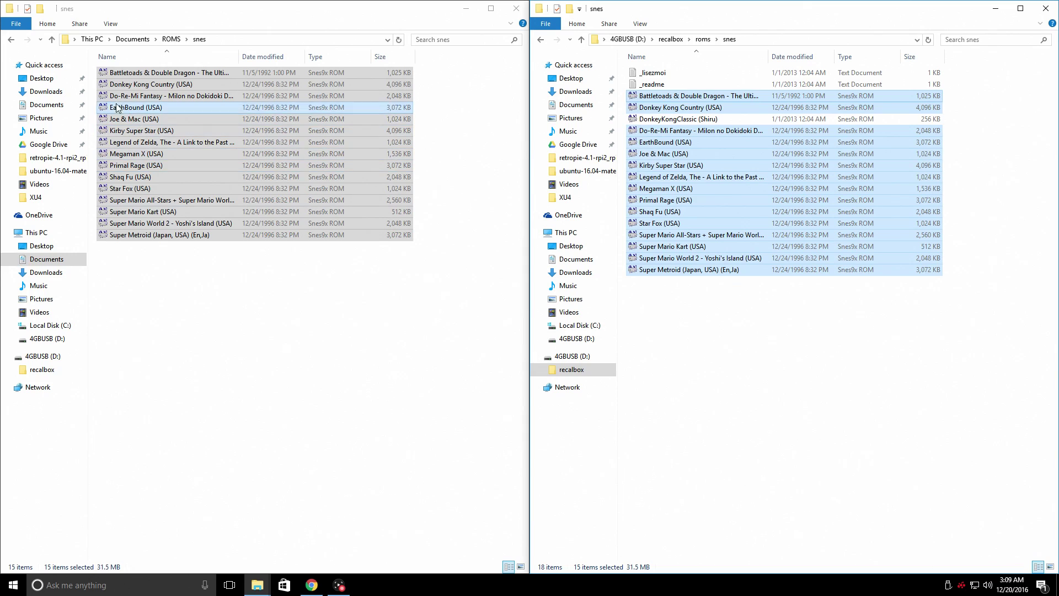
Step: Switch the local window to the neo geo folder and the USB window back to roms
click(11, 40)
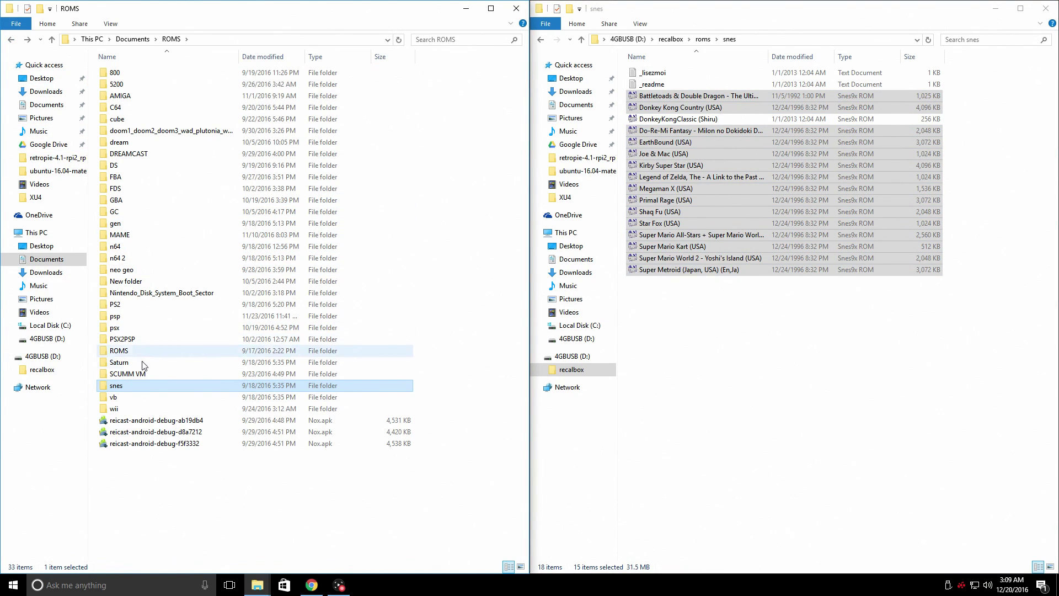
double_click(122, 273)
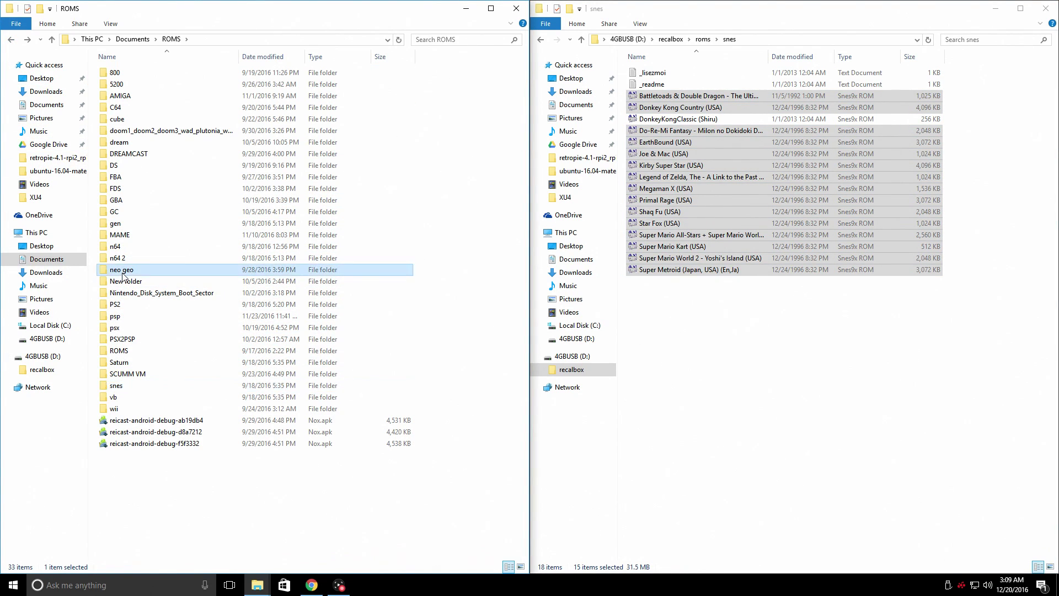
click(541, 39)
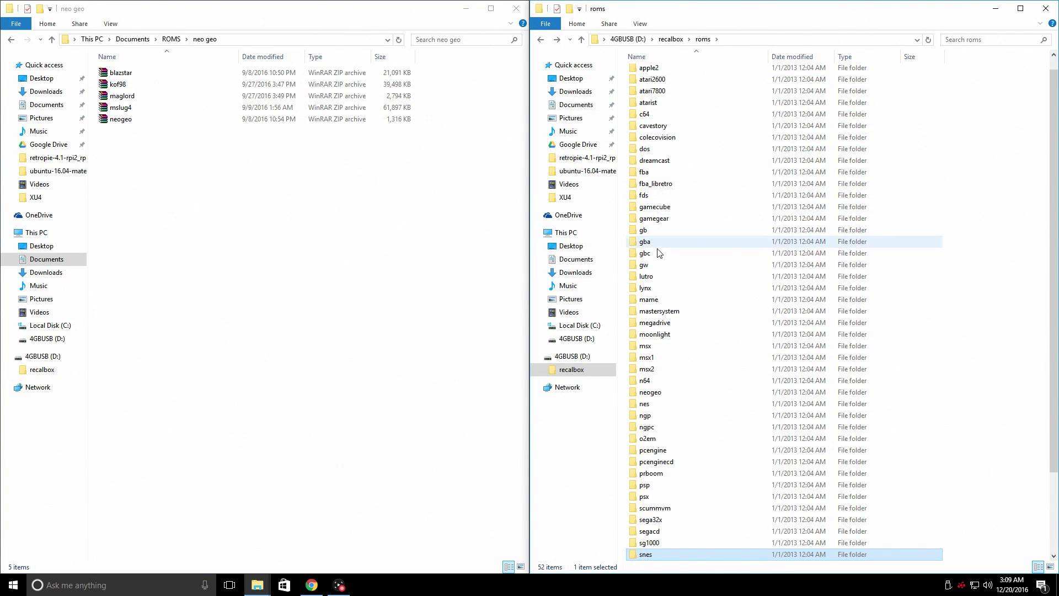
Step: Copy the five Neo Geo ZIPs, including blazstar and the neogeo BIOS, into the USB neogeo folder
double_click(654, 392)
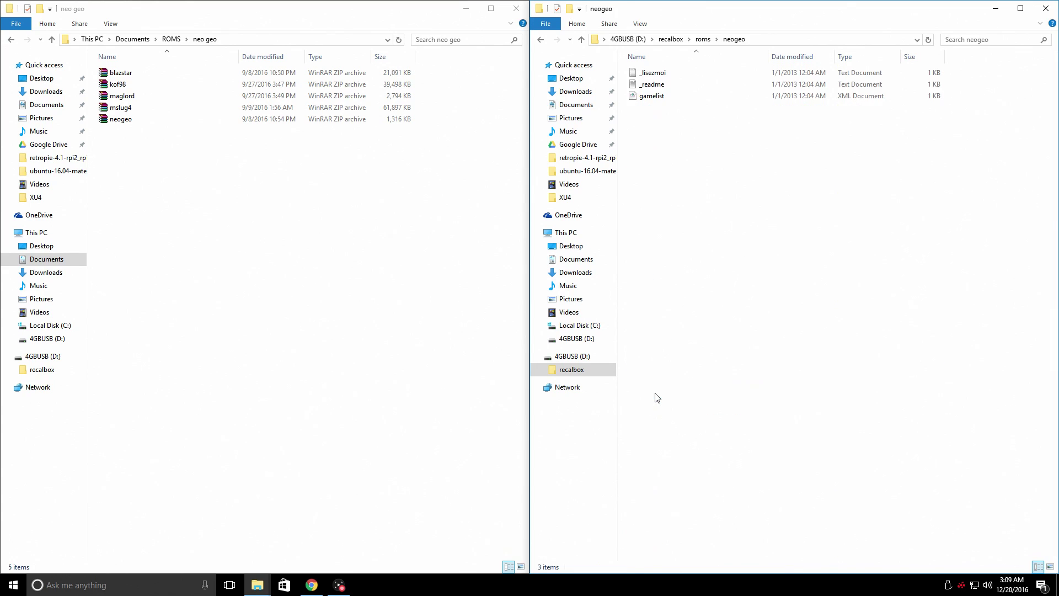
drag(165, 160, 104, 63)
click(159, 161)
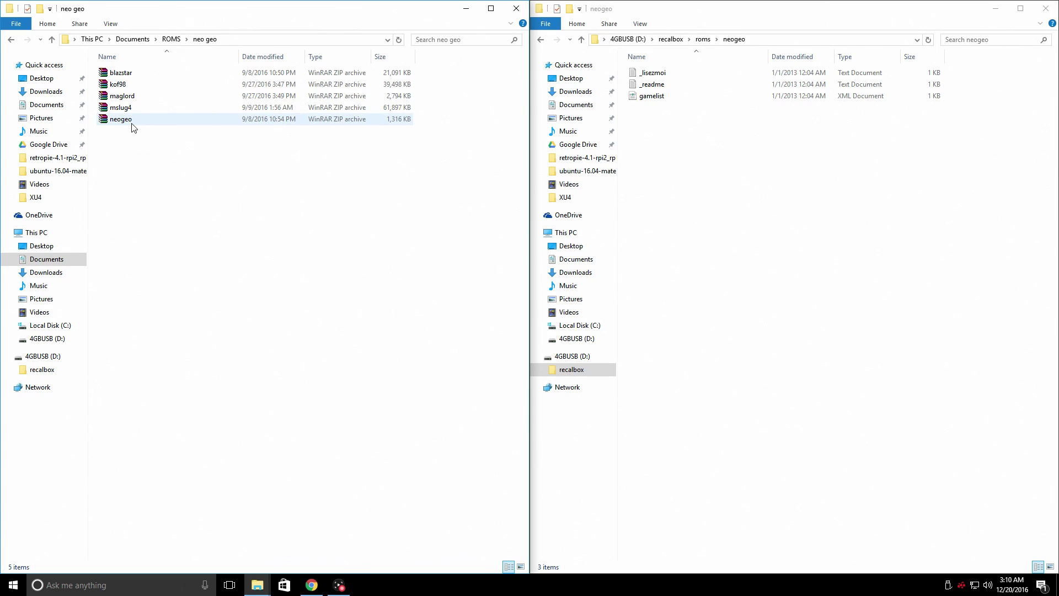
drag(201, 162, 725, 241)
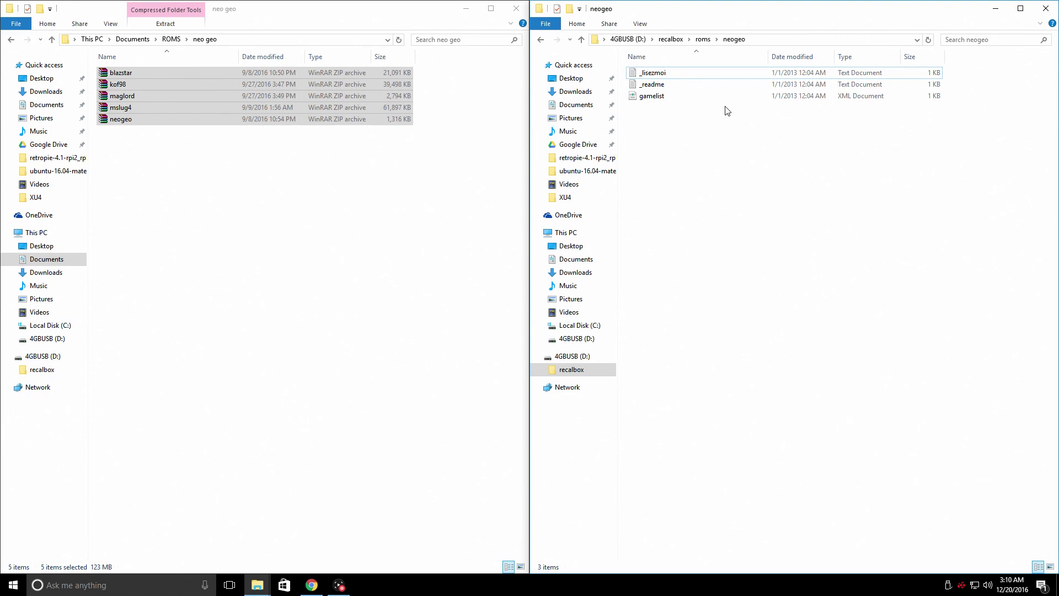
click(332, 340)
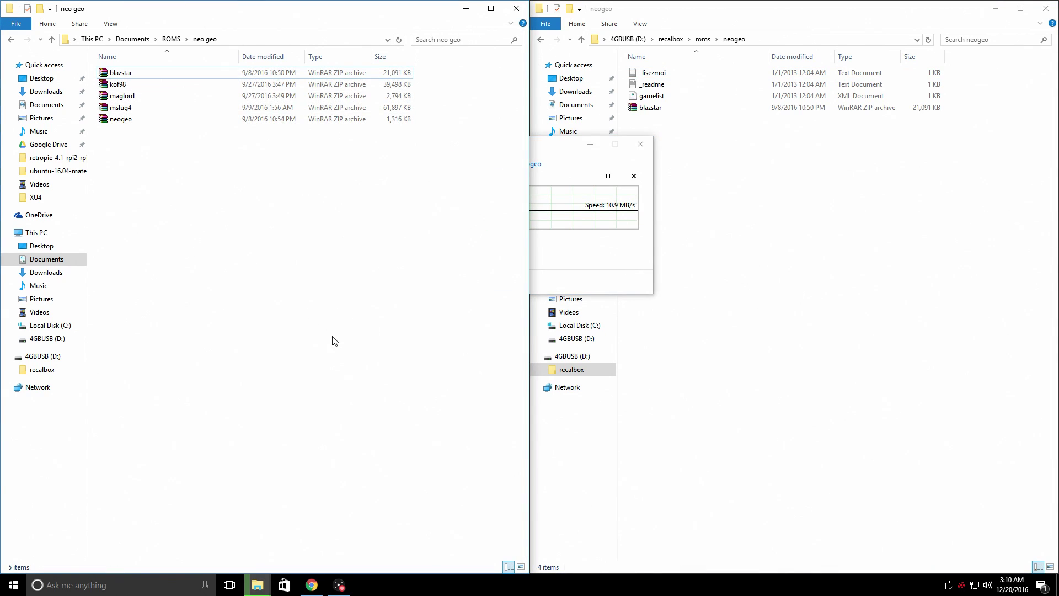
click(722, 254)
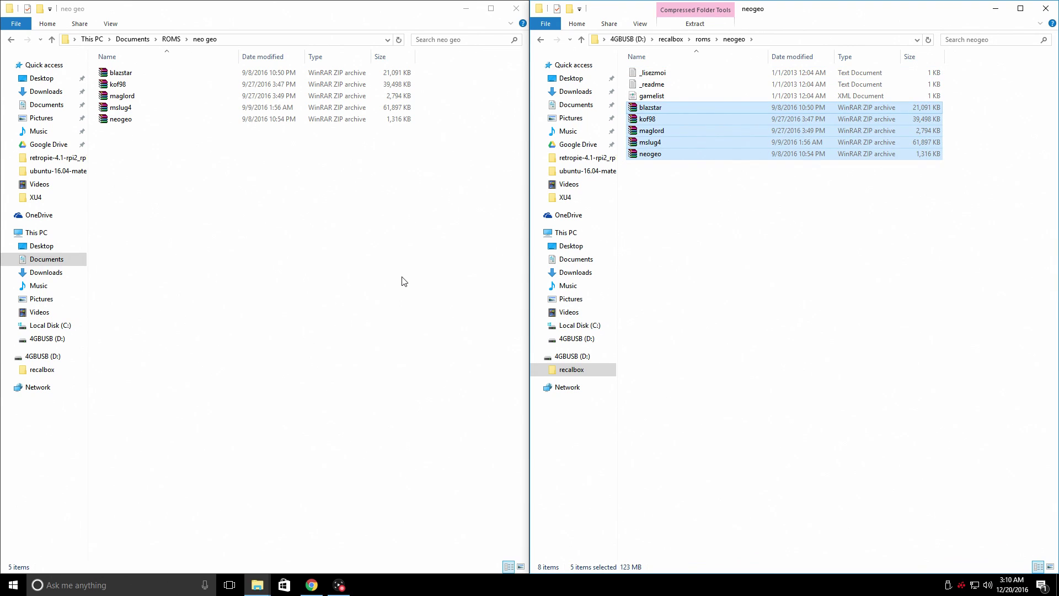
Step: Copy the seven N64 ROMs from the local n64 2 folder into the USB n64 folder, then go up to roms
click(541, 40)
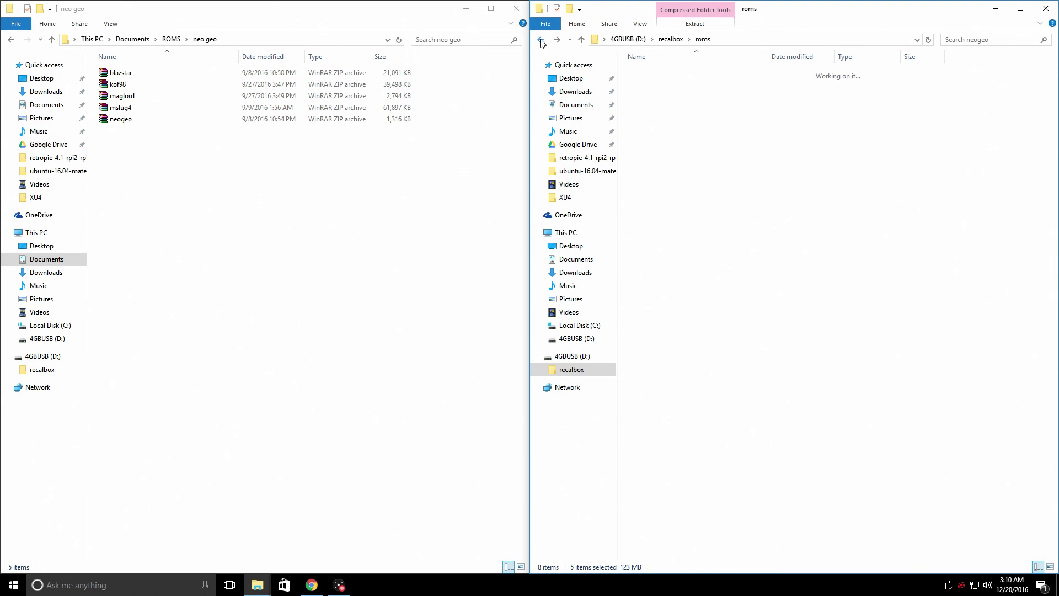
click(12, 40)
click(124, 260)
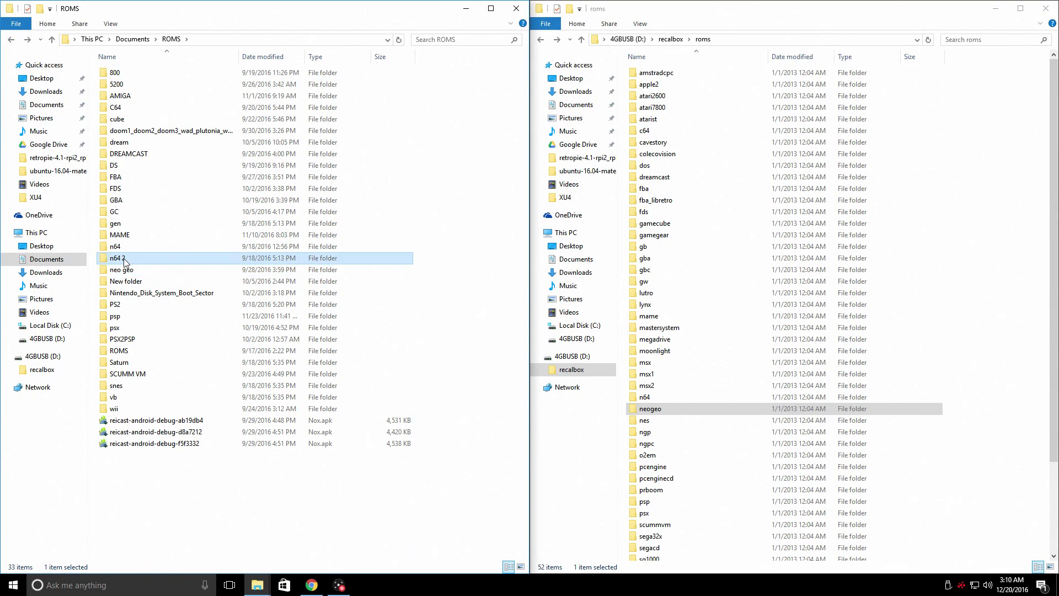
double_click(124, 260)
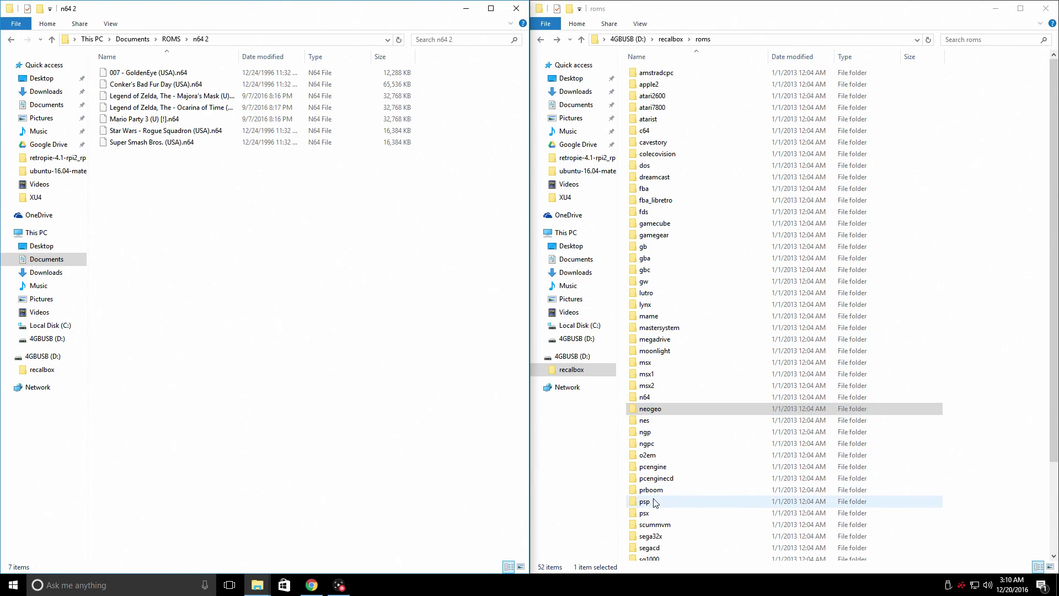
scroll(661, 524, down, 3)
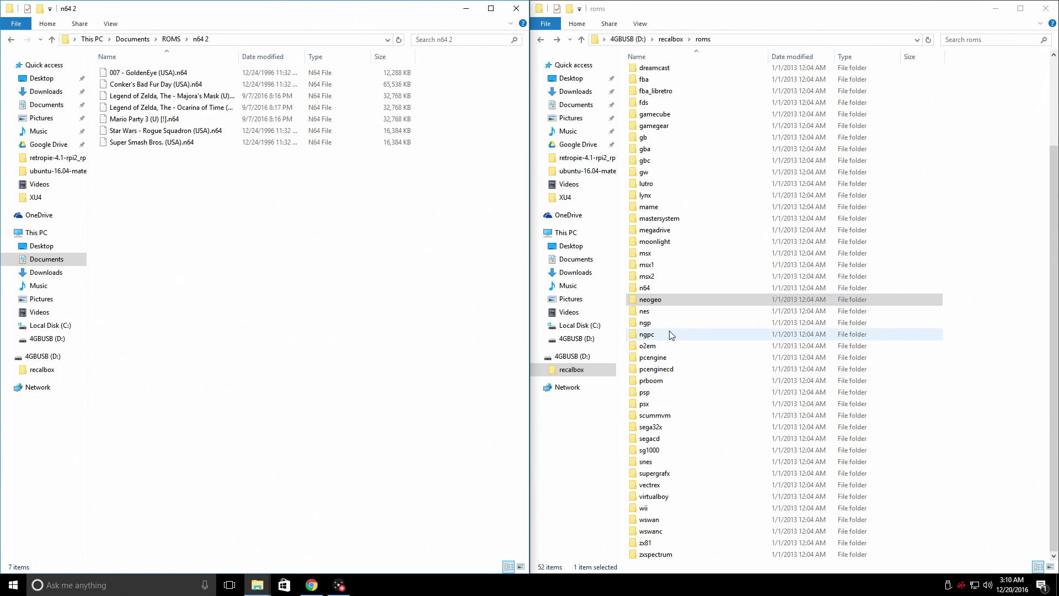
double_click(644, 287)
drag(236, 173, 771, 278)
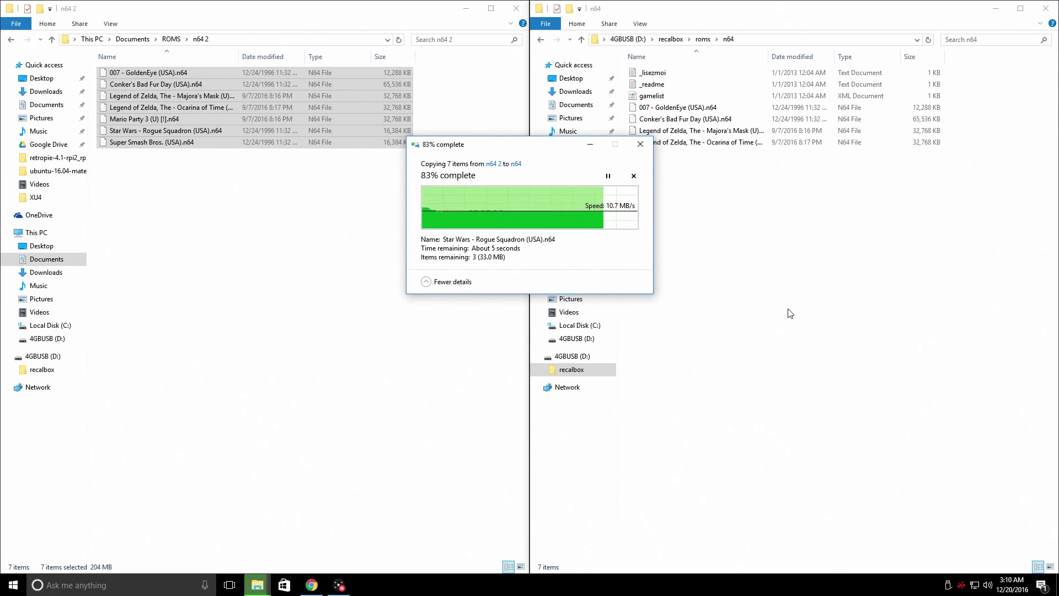
key(BackSpace)
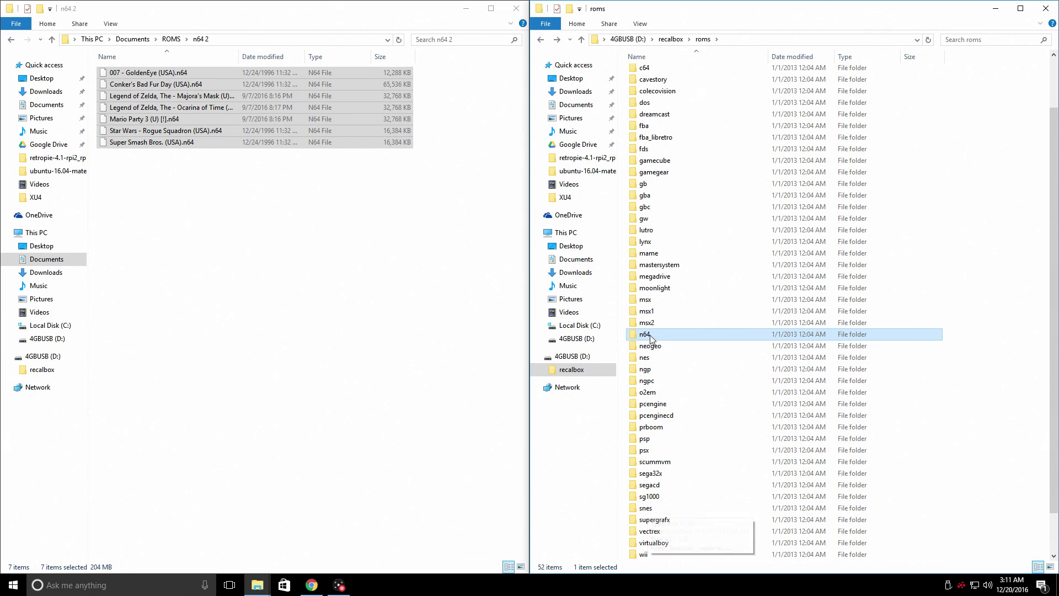
Step: Minimize the n64 2 source window and open the USB drive's n64 folder to check the games
click(466, 9)
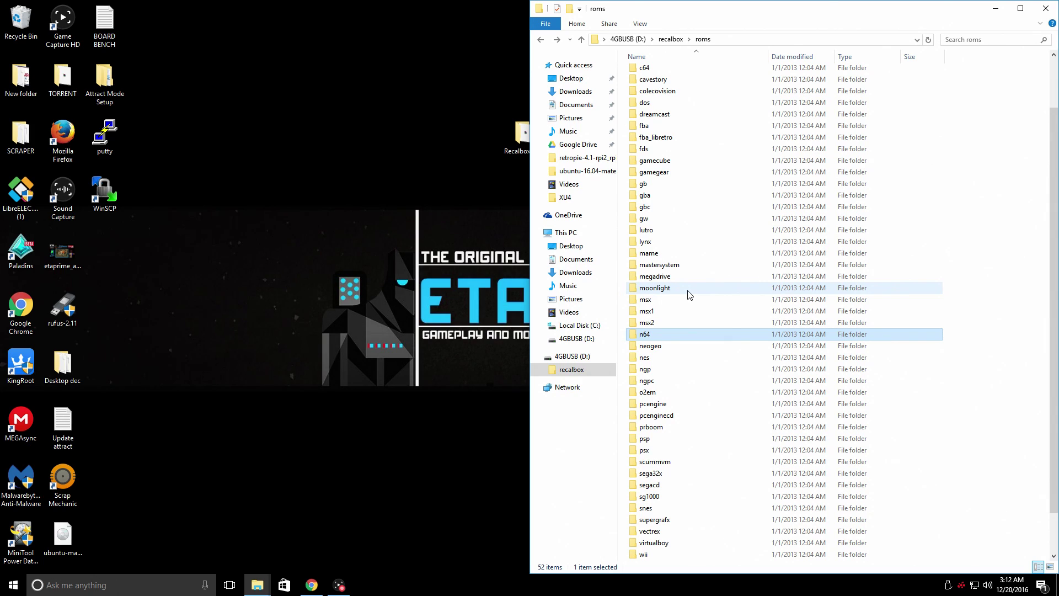
double_click(672, 333)
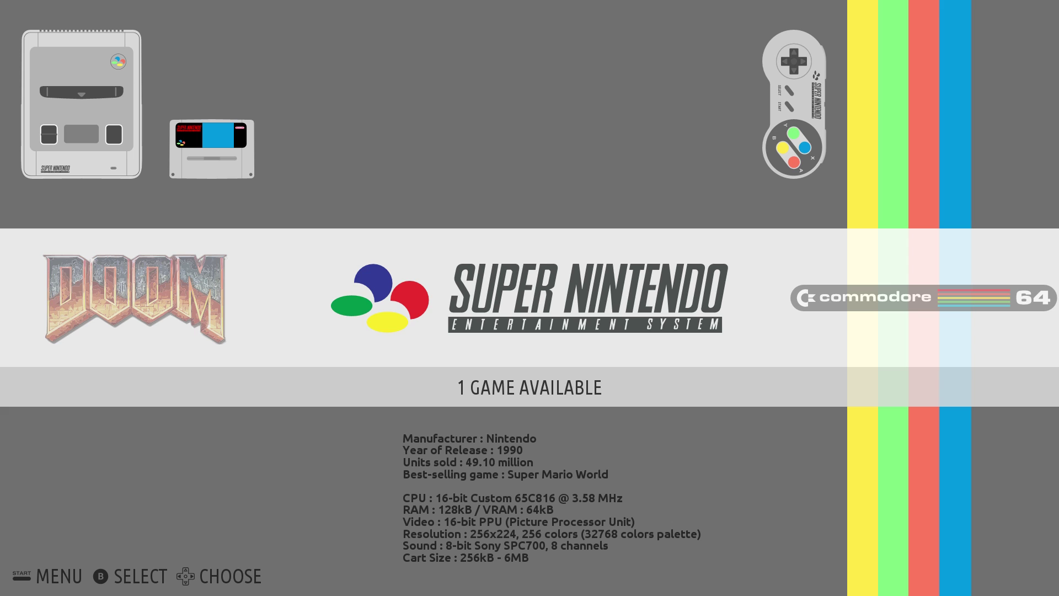
Step: Restart Recalbox from the Main Menu's quit options so the USB games load
key(Return)
key(Down)
key(Down)
key(Down)
key(Down)
key(Down)
key(Down)
key(Down)
key(Down)
key(Return)
key(Return)
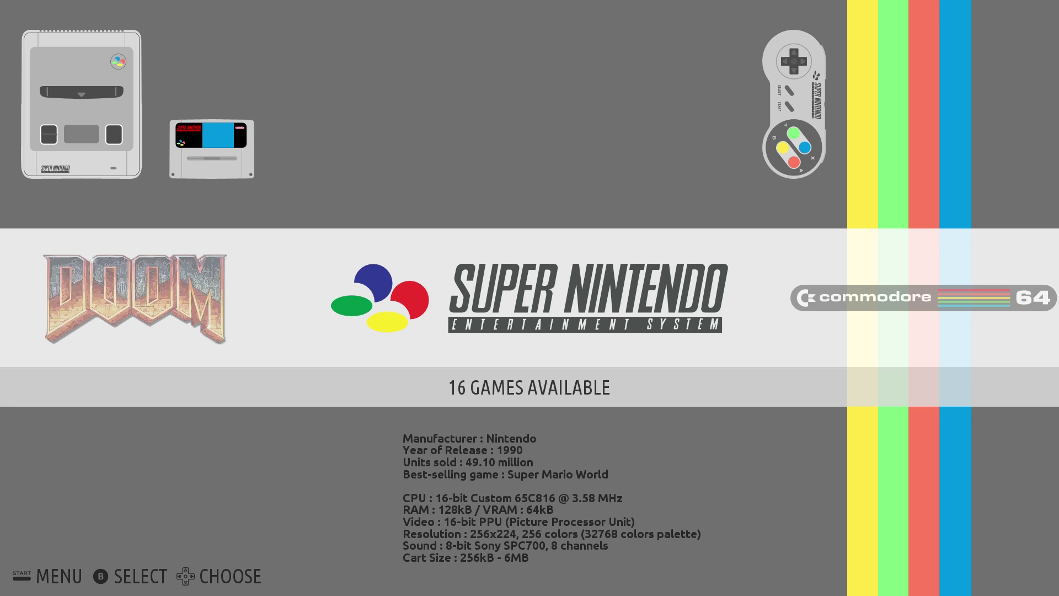
Step: Browse the Nintendo 64 list of 7 games, then move on to Neo-Geo with 5 games
key(Right)
key(Right)
key(Right)
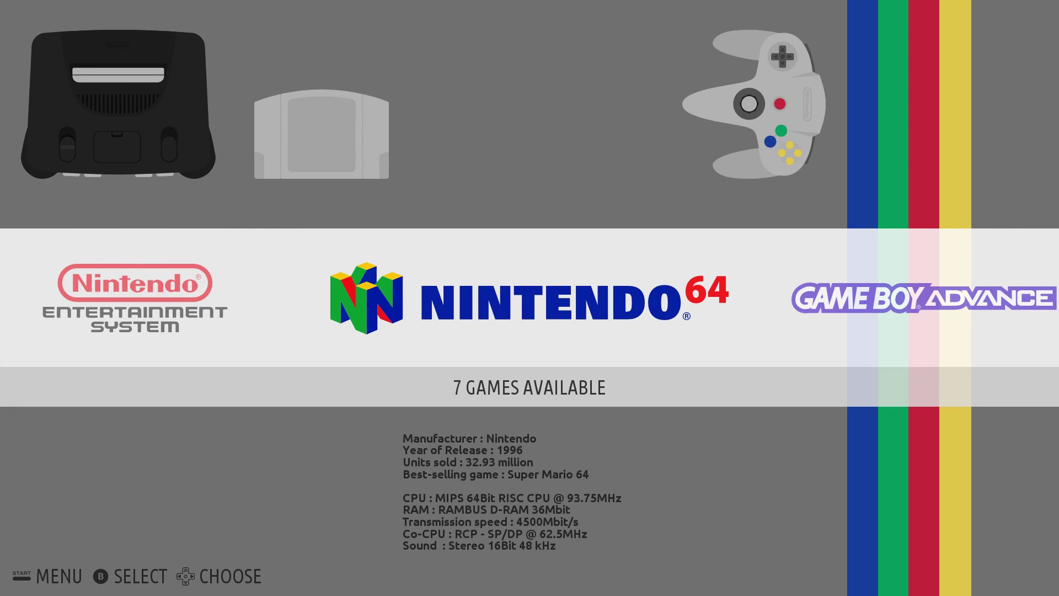
key(Return)
key(Down)
key(Down)
key(Down)
key(Down)
key(Down)
key(Down)
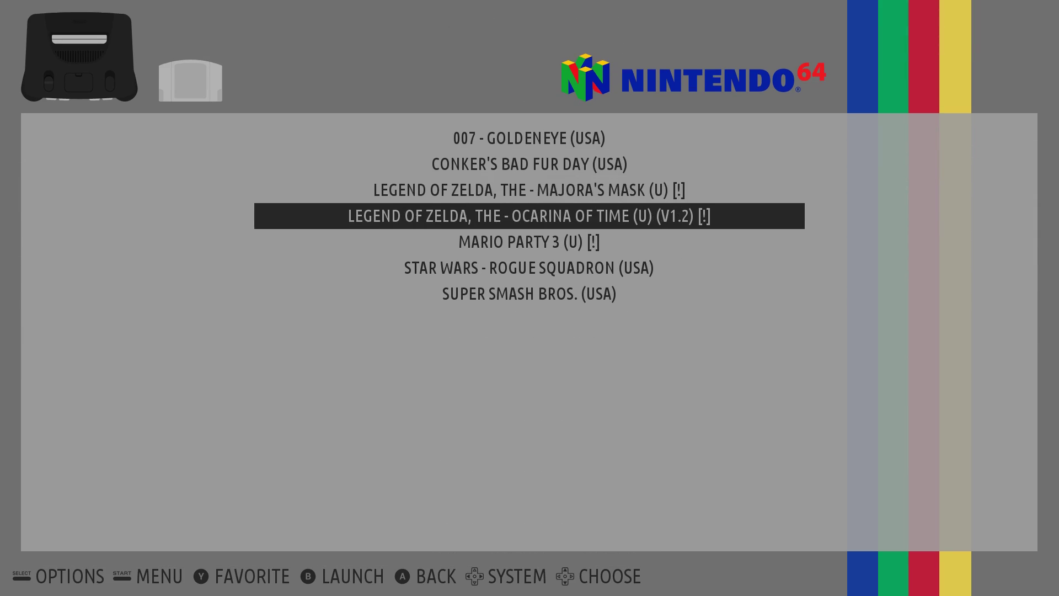
key(Up)
key(Up)
key(Up)
key(Up)
key(Up)
key(Up)
key(Up)
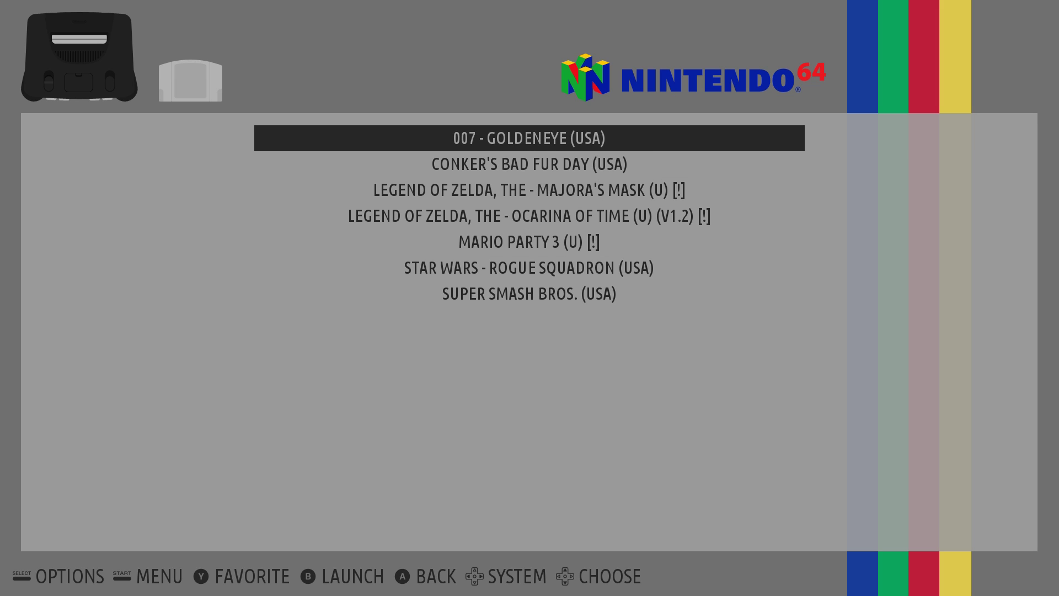
key(Escape)
key(Right)
key(Right)
key(Right)
key(Right)
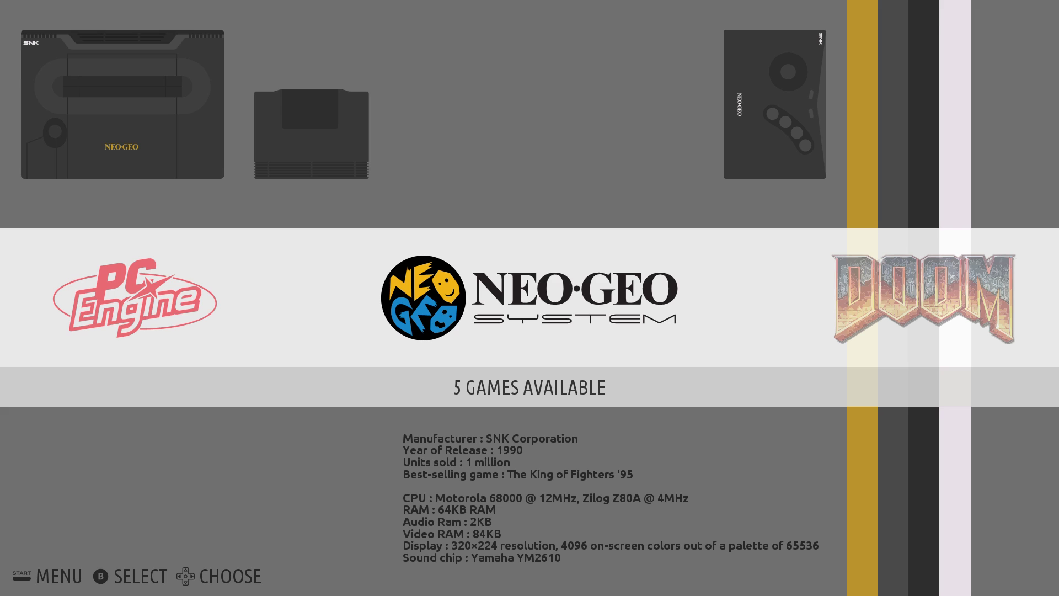
Step: Run Update Games Lists from the Main Menu's Games Settings
key(Return)
key(Down)
key(Down)
key(Return)
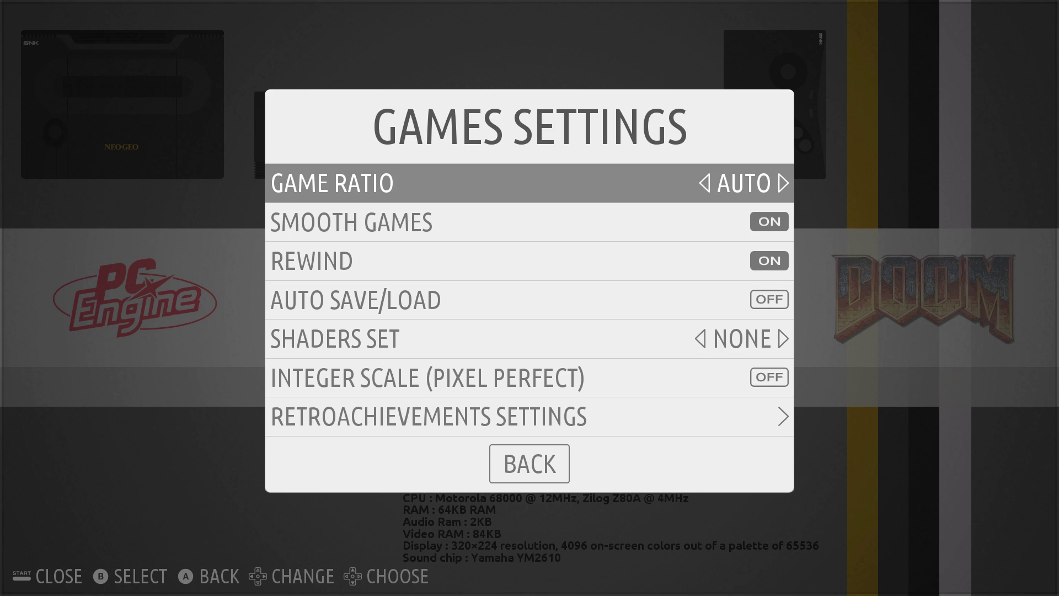
key(Down)
key(Down)
key(Down)
key(Down)
key(Down)
key(Down)
key(Down)
key(Down)
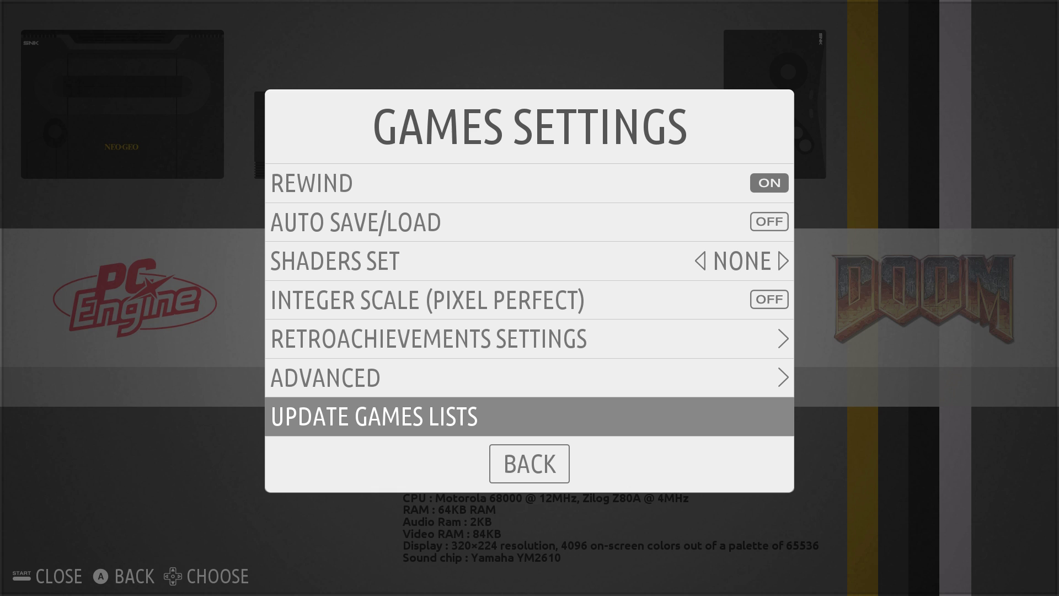
key(Return)
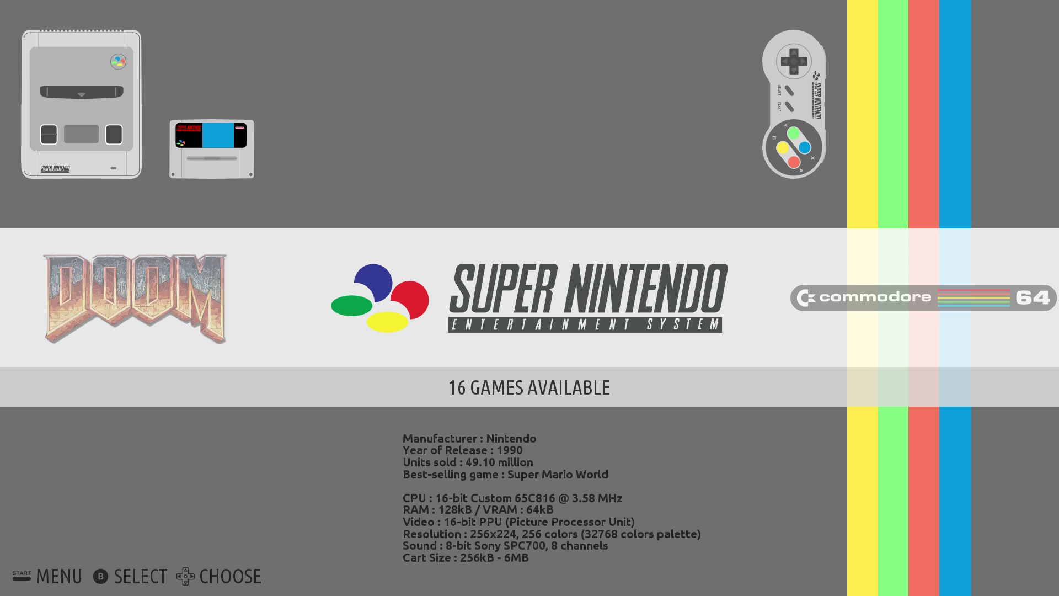
Step: Step the system carousel between Super Nintendo and Commodore 64, then on toward Game Boy Advance
key(Right)
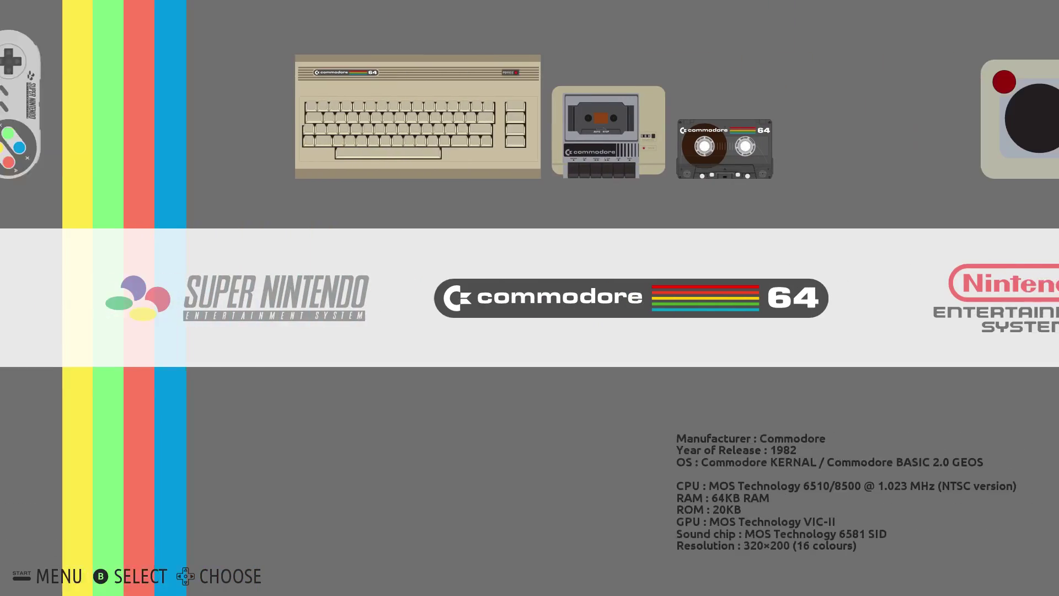
key(Left)
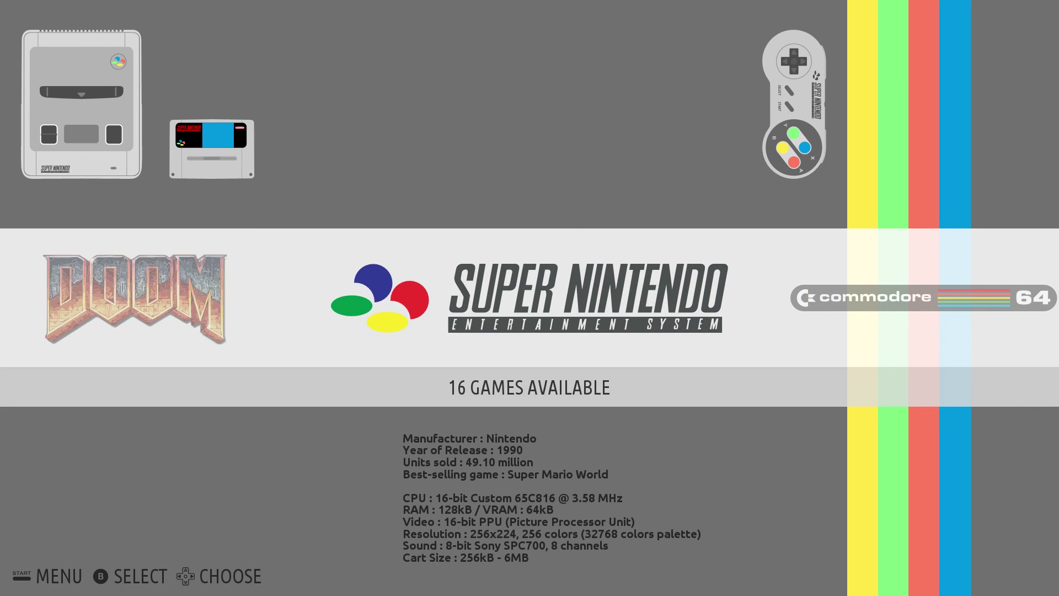
key(Right)
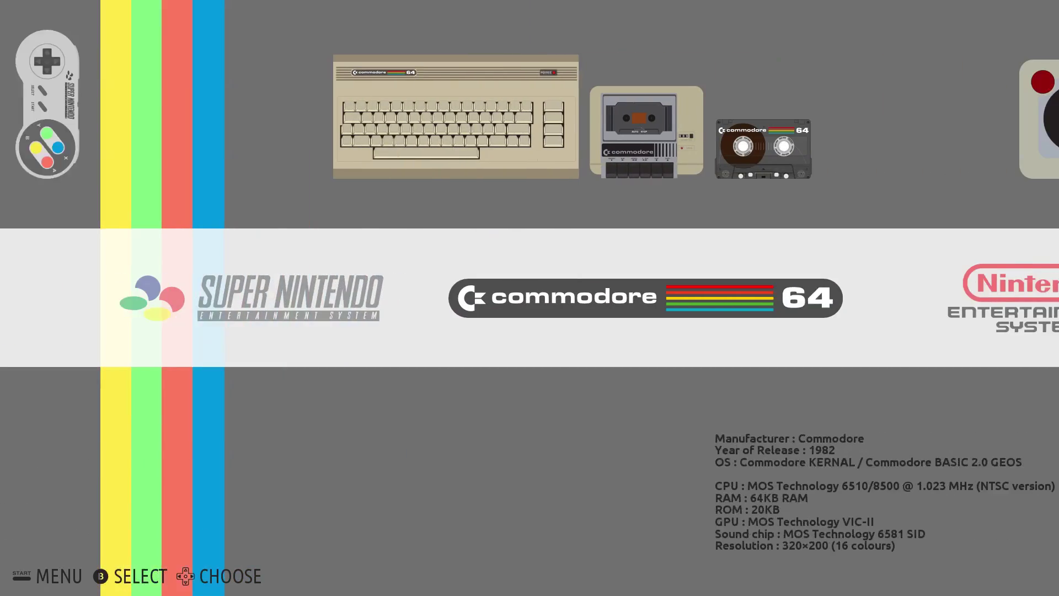
key(Left)
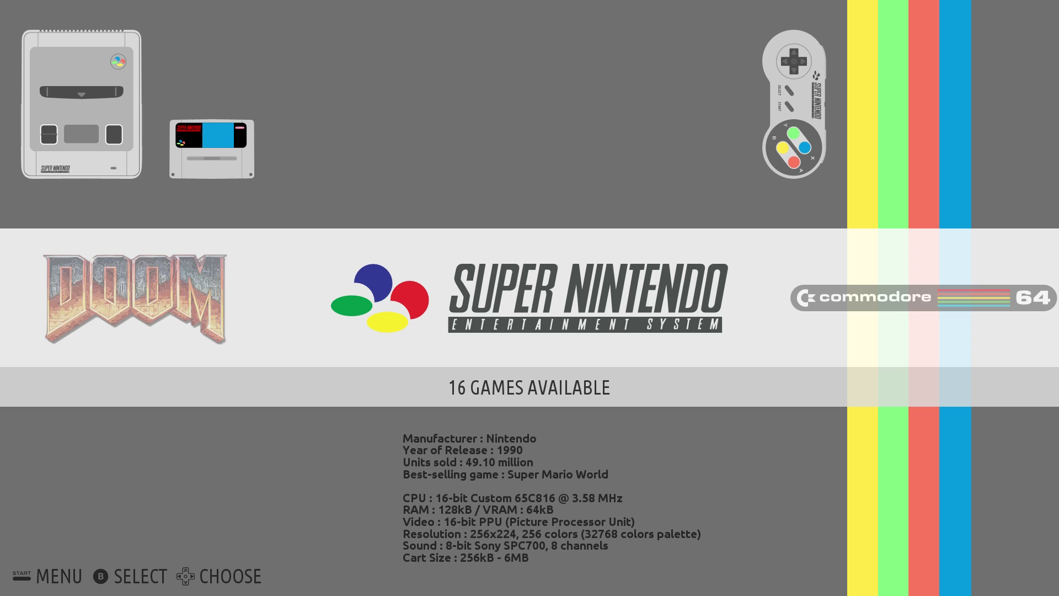
key(Right)
key(Right)
key(Right)
key(Right)
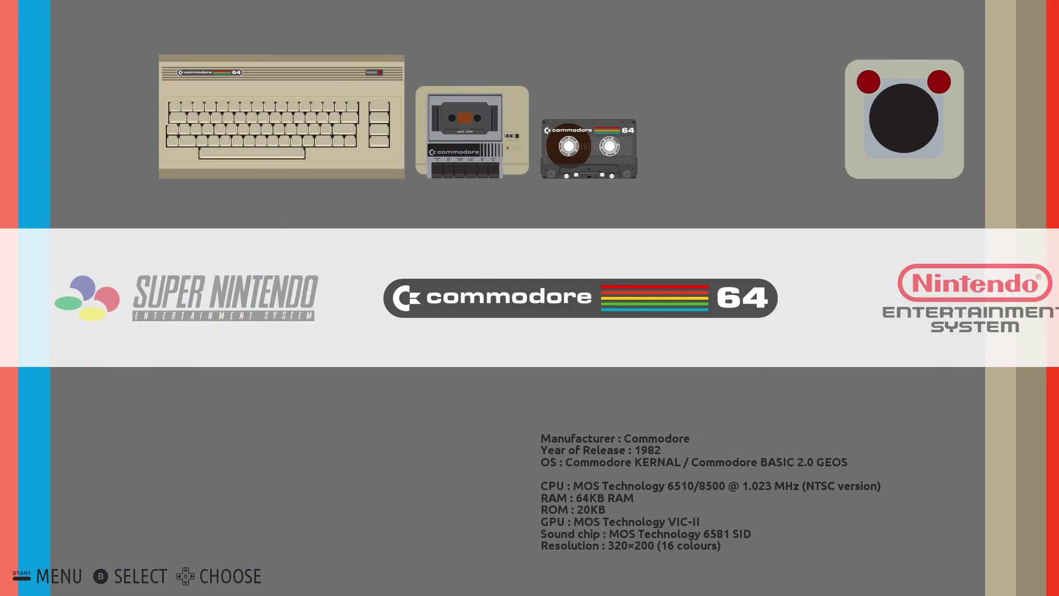
Step: Move to Neo-Geo and insert a coin in Blazing Star to add a credit
key(Right)
key(Right)
key(Right)
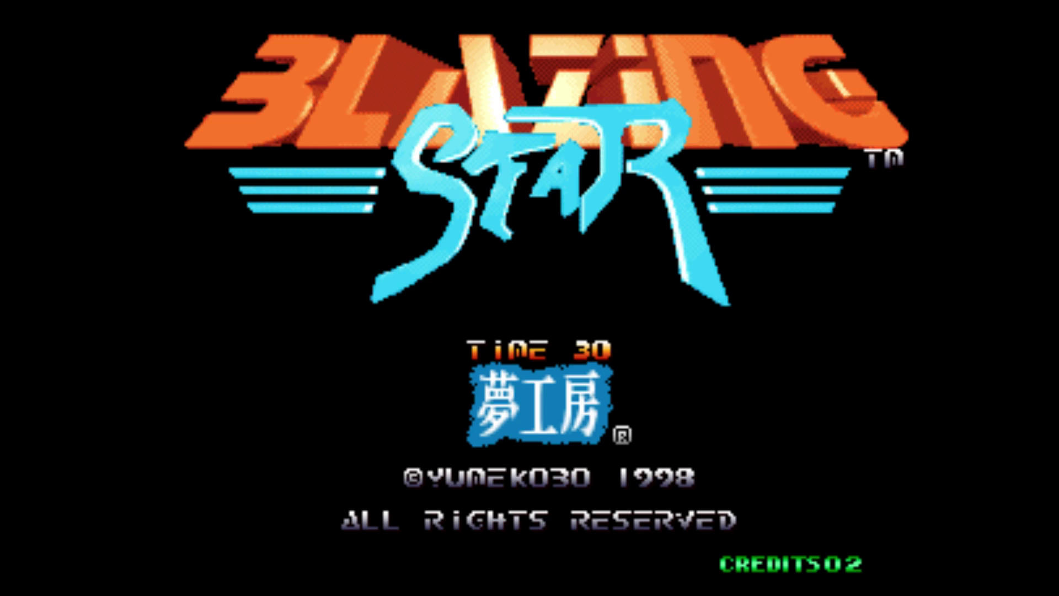
key(5)
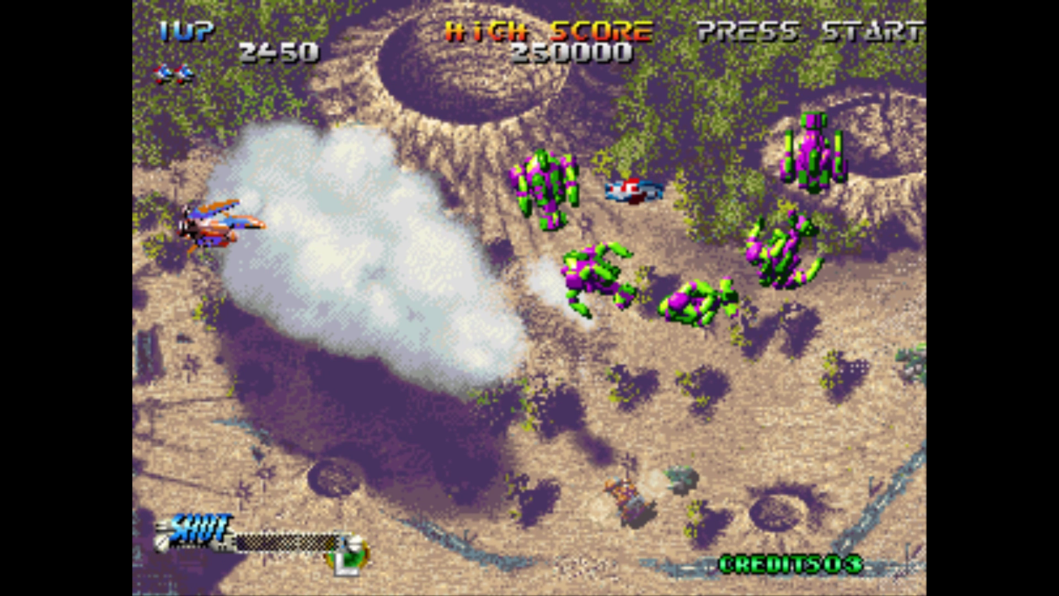
Step: Quit Blazing Star and return to the systems carousel, heading toward Nintendo 64
key(Escape)
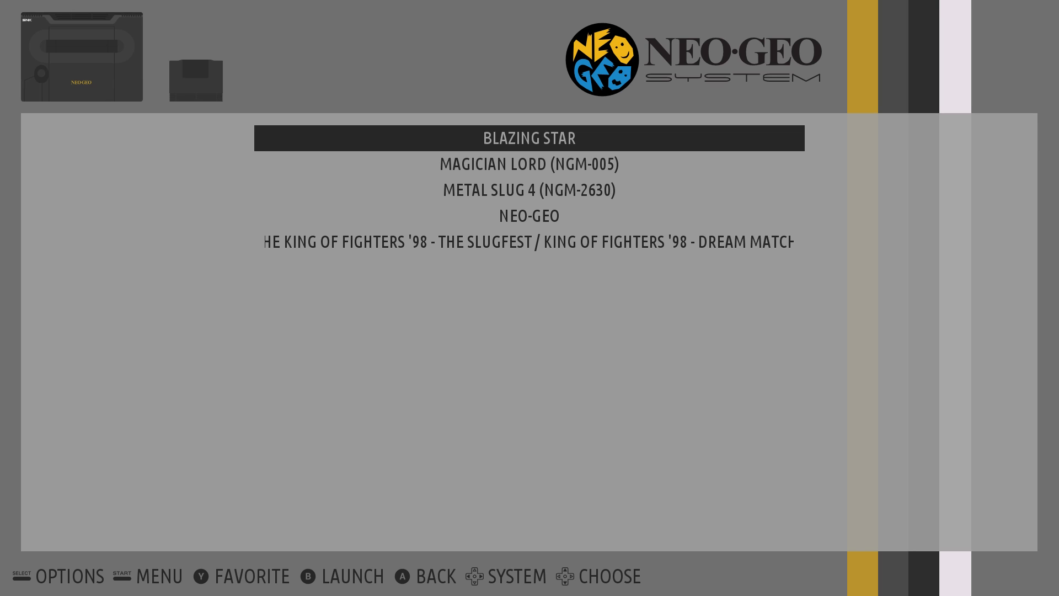
key(Escape)
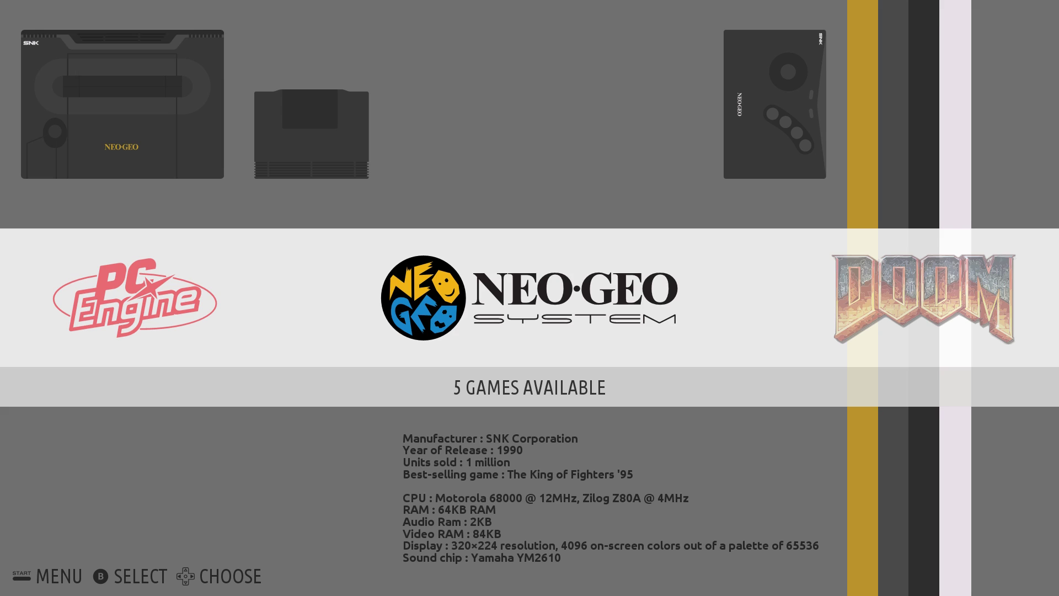
key(Left)
key(Left)
key(Left)
key(Left)
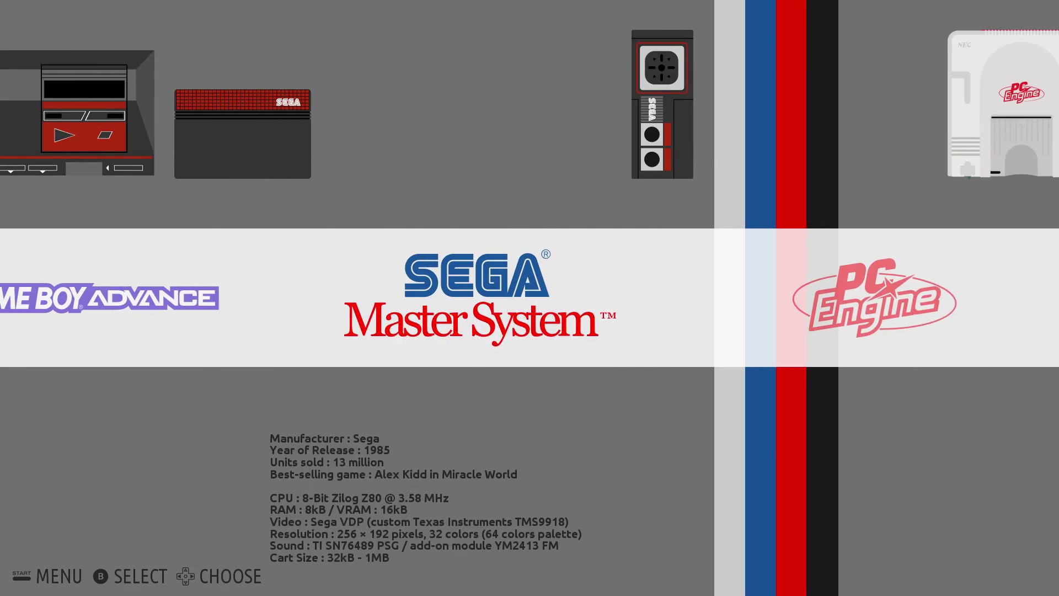
Step: Browse the Nintendo 64 games, from GoldenEye and Conker's Bad Fur Day to Star Wars - Rogue Squadron
key(Return)
key(Down)
key(Up)
key(Down)
key(Down)
key(Down)
key(Down)
key(Down)
key(Down)
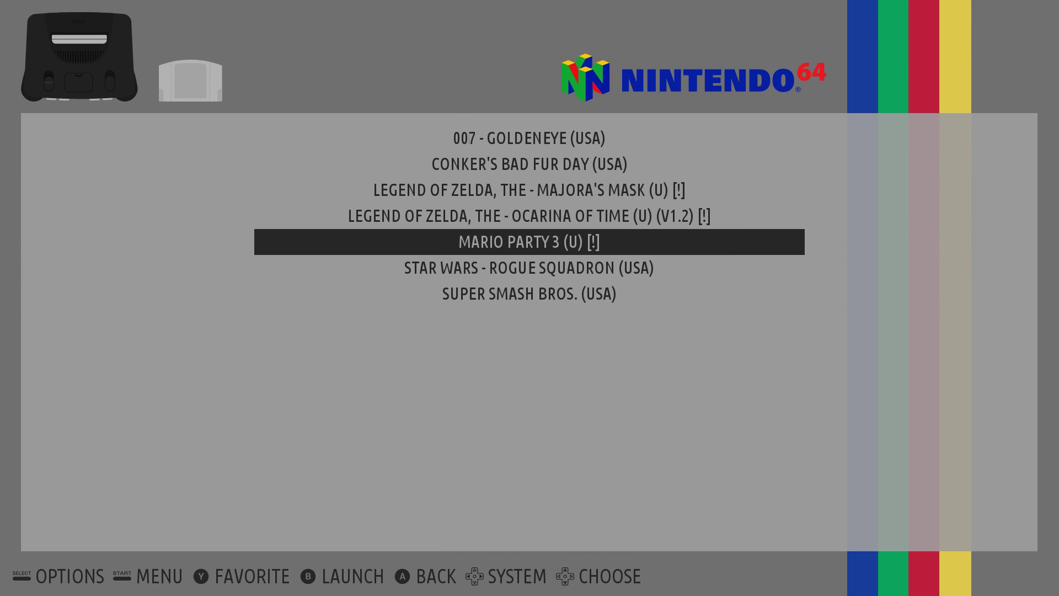
key(Up)
key(Up)
key(Up)
key(Up)
key(Up)
key(Up)
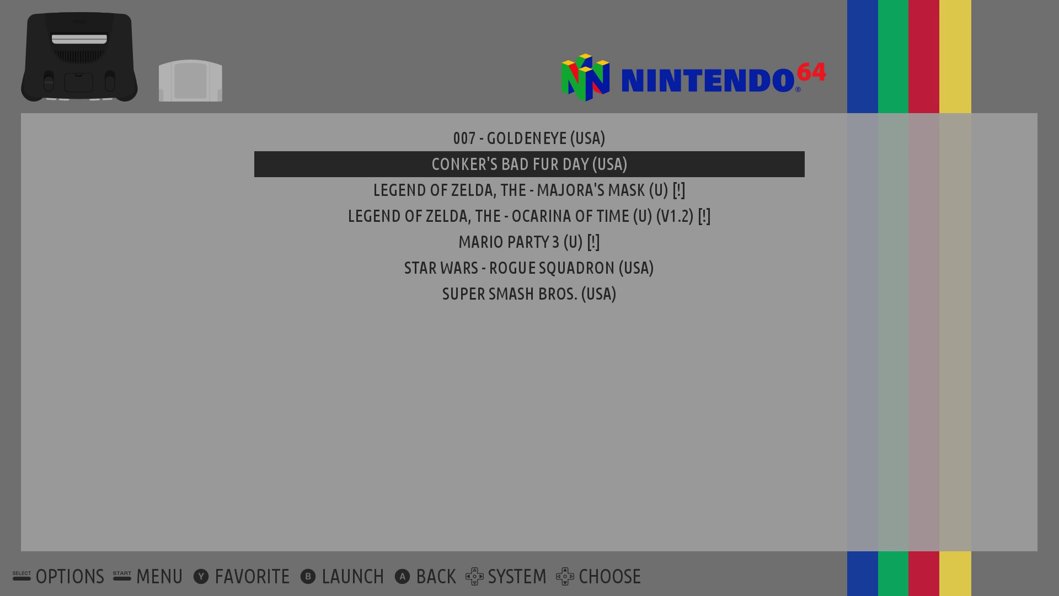
key(Down)
key(Down)
key(Down)
key(Down)
key(Down)
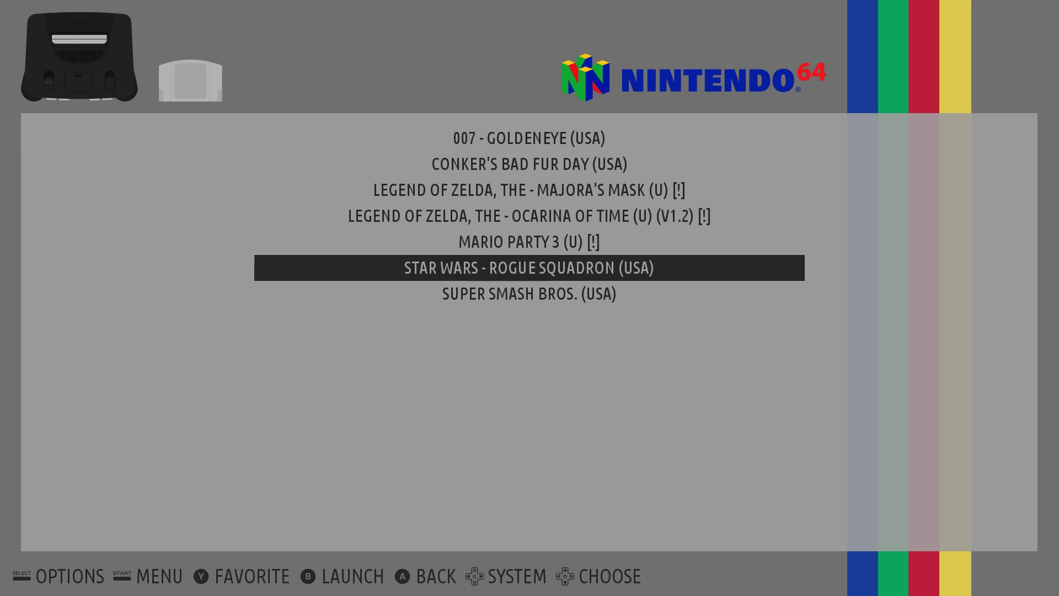
key(Down)
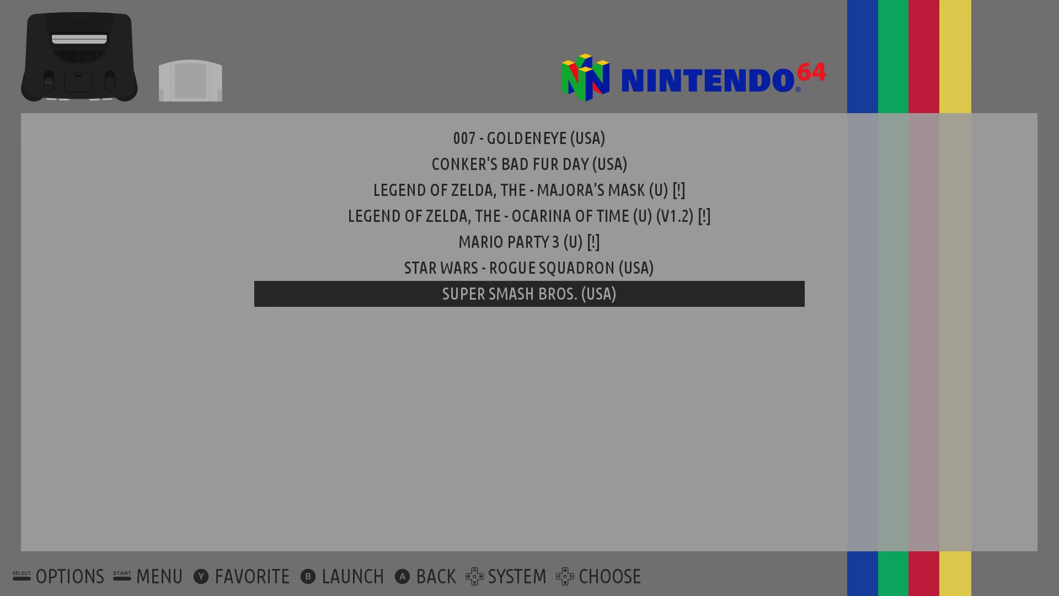